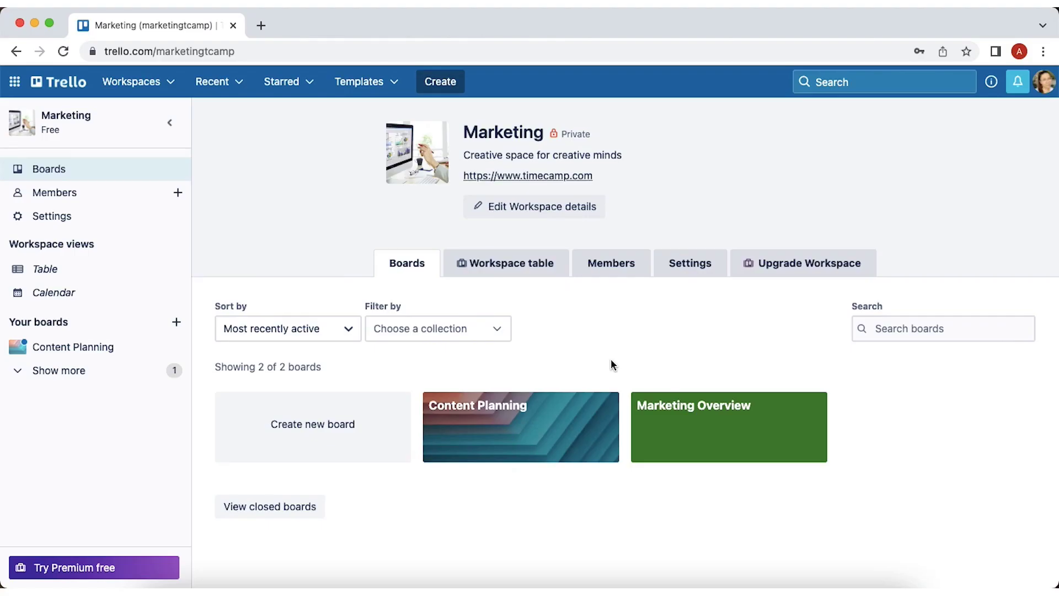
Open the Backlog card on the Content Planning board and scroll through its description and attachments.
{"action": "left_click", "coordinate": [554, 434]}
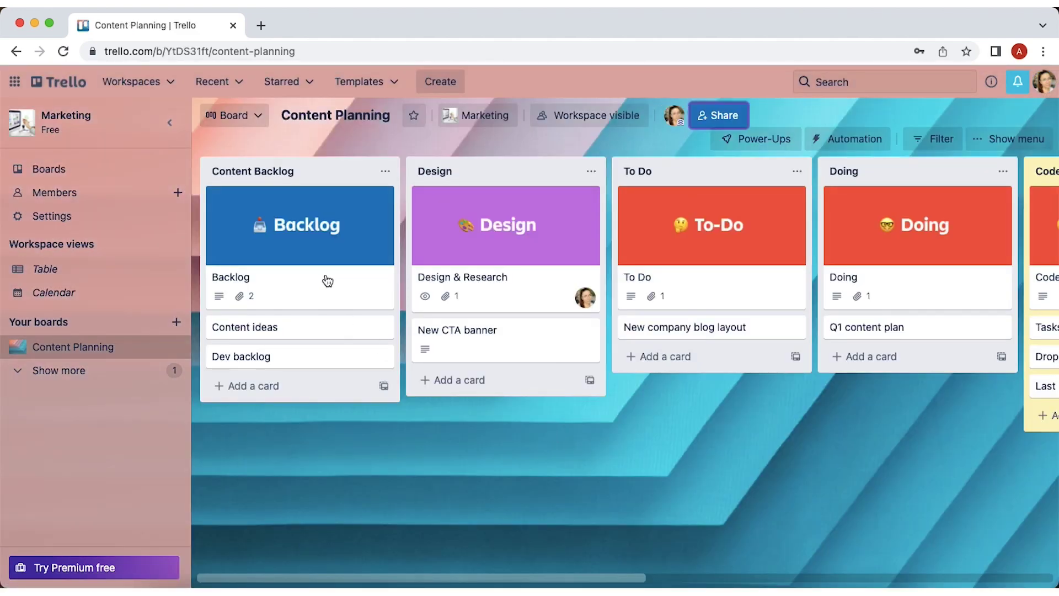
{"action": "left_click", "coordinate": [328, 281]}
{"action": "scroll", "coordinate": [551, 474], "scroll_direction": "down", "scroll_amount": 2}
{"action": "scroll", "coordinate": [584, 500], "scroll_direction": "down", "scroll_amount": 2}
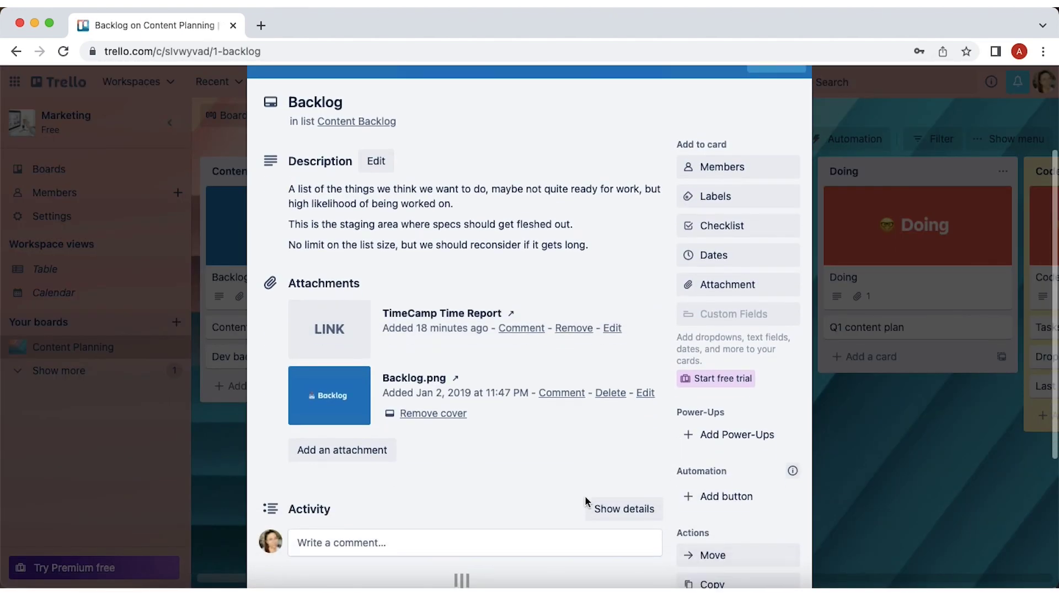
Search the Power-Ups for 'timecamp' and add Time Tracker by TimeCamp to the board.
{"action": "left_click", "coordinate": [690, 440]}
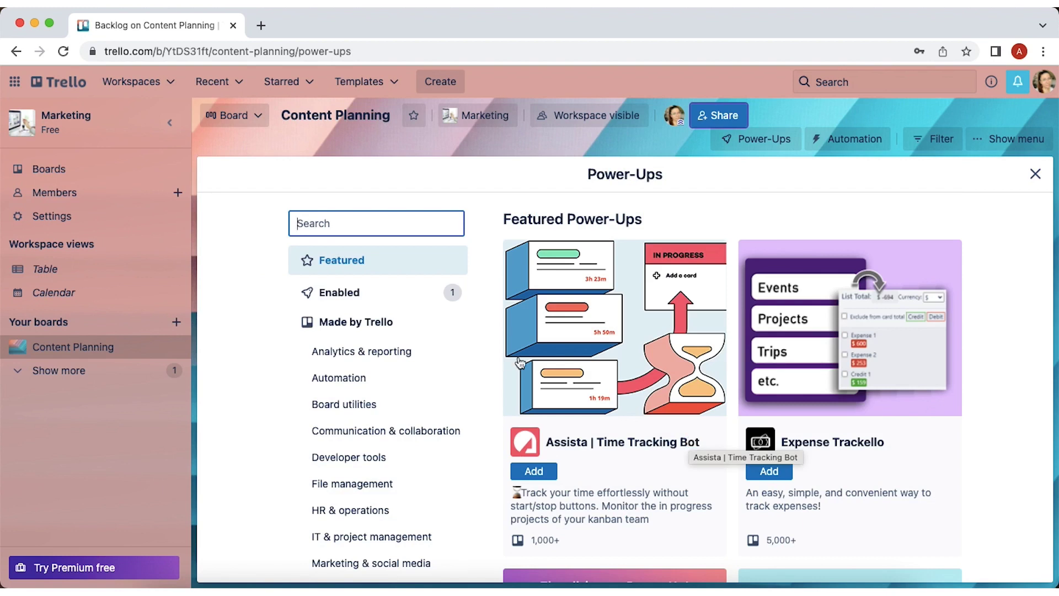
{"action": "left_click", "coordinate": [429, 356]}
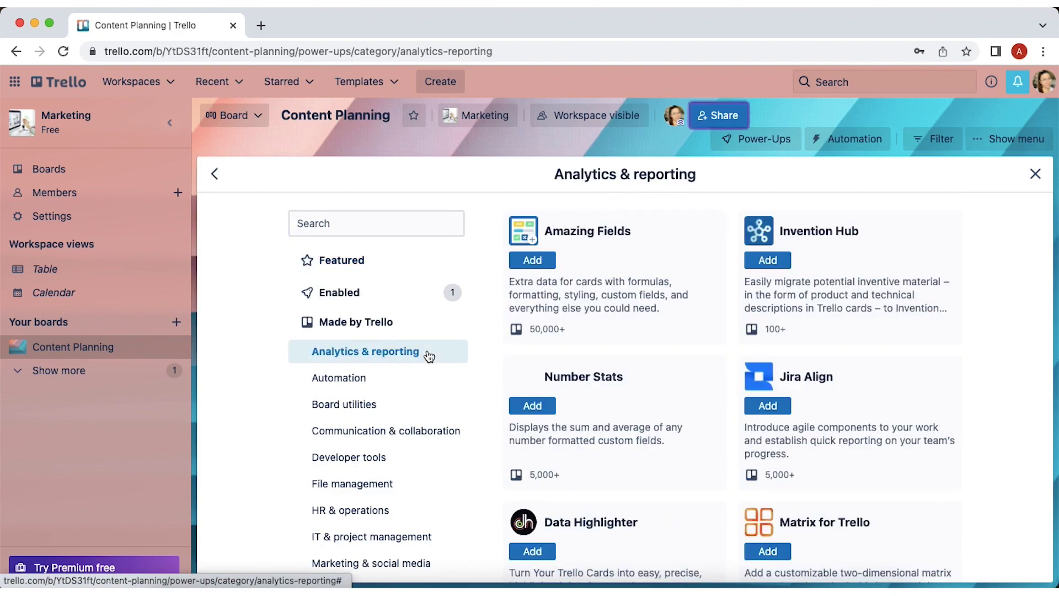
{"action": "left_click", "coordinate": [405, 223]}
{"action": "type", "text": "t"}
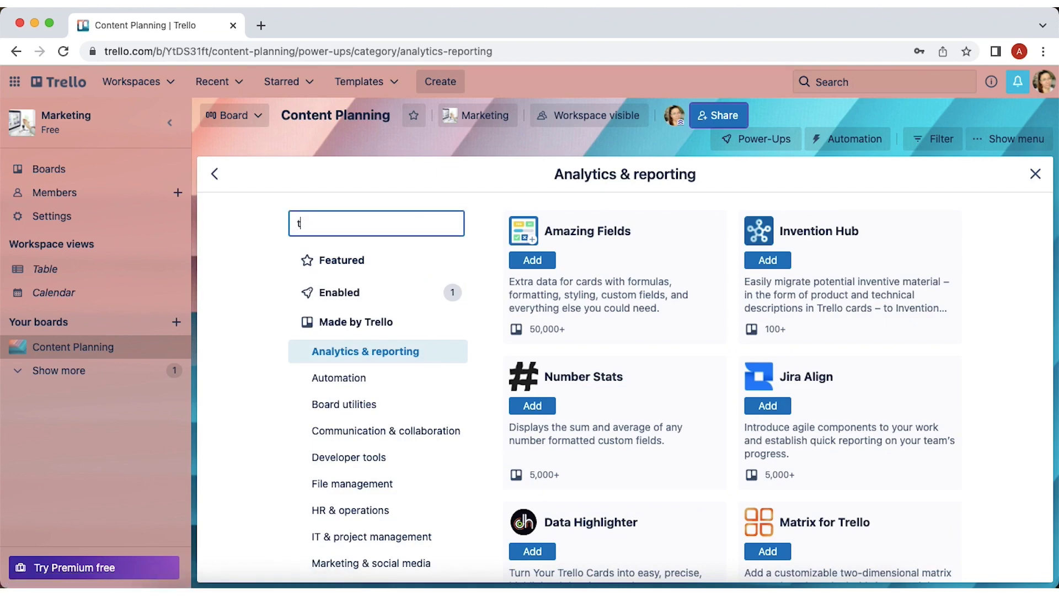
{"action": "type", "text": "imecamp"}
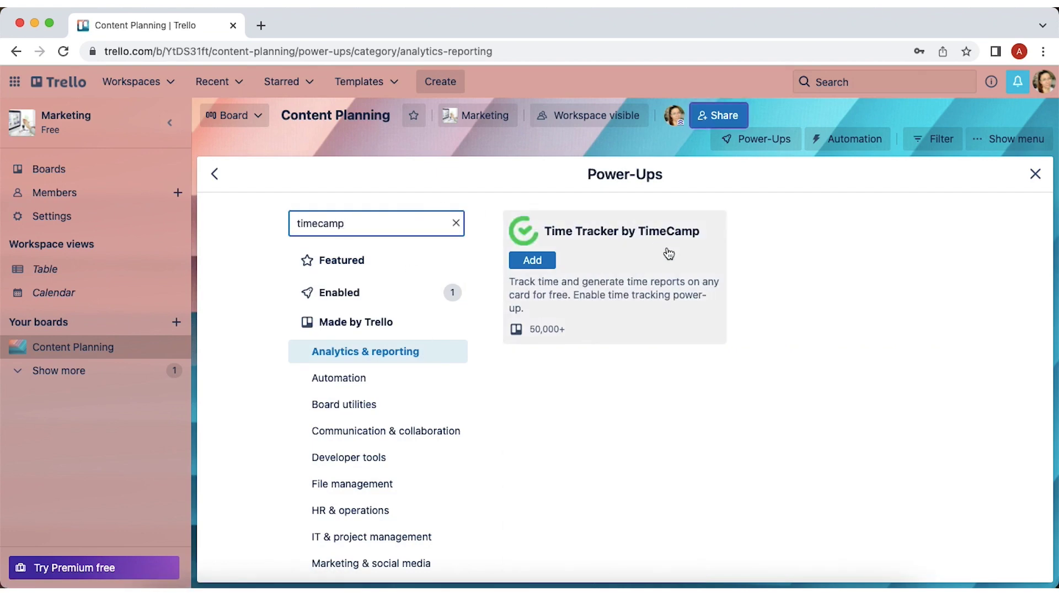
{"action": "left_click", "coordinate": [668, 253]}
{"action": "left_click", "coordinate": [558, 275]}
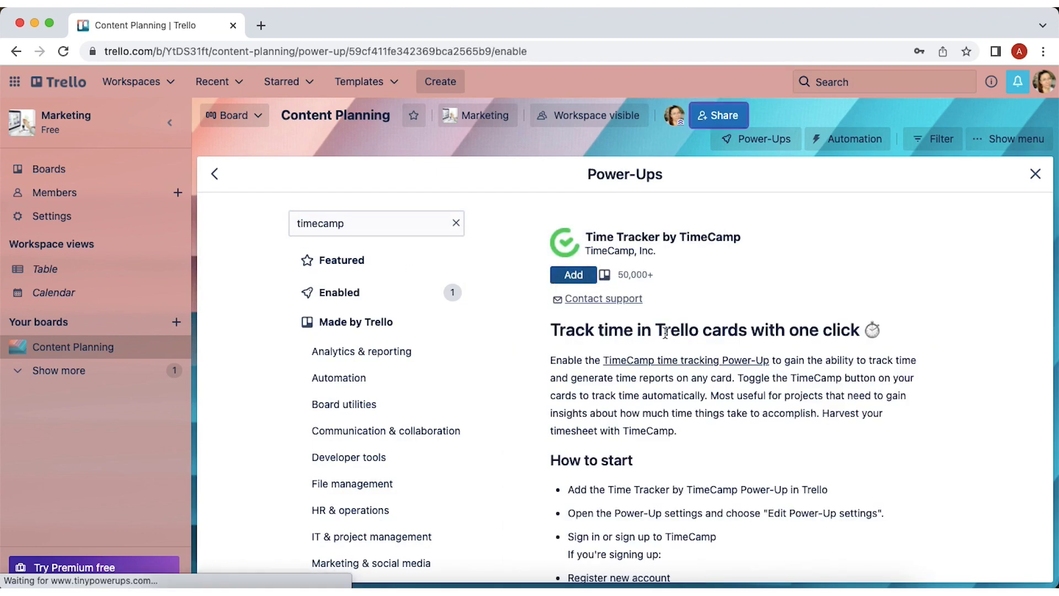
{"action": "scroll", "coordinate": [760, 420], "scroll_direction": "down", "scroll_amount": 2}
{"action": "left_click", "coordinate": [768, 487]}
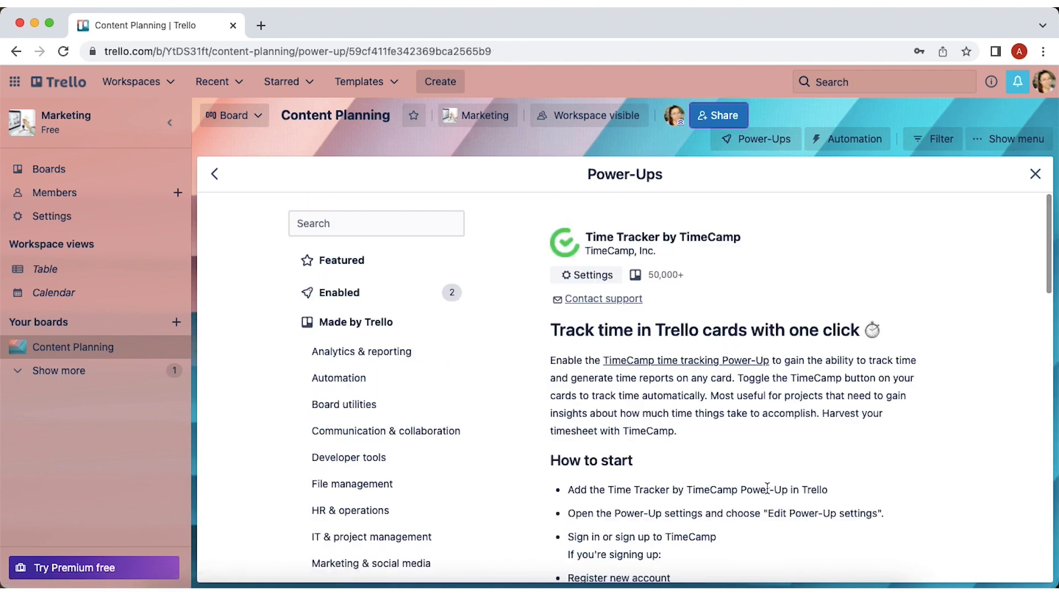
{"action": "left_click", "coordinate": [1035, 177]}
From the Backlog card's Track Time, sign in to TimeCamp with the saved email.
{"action": "left_click", "coordinate": [301, 232]}
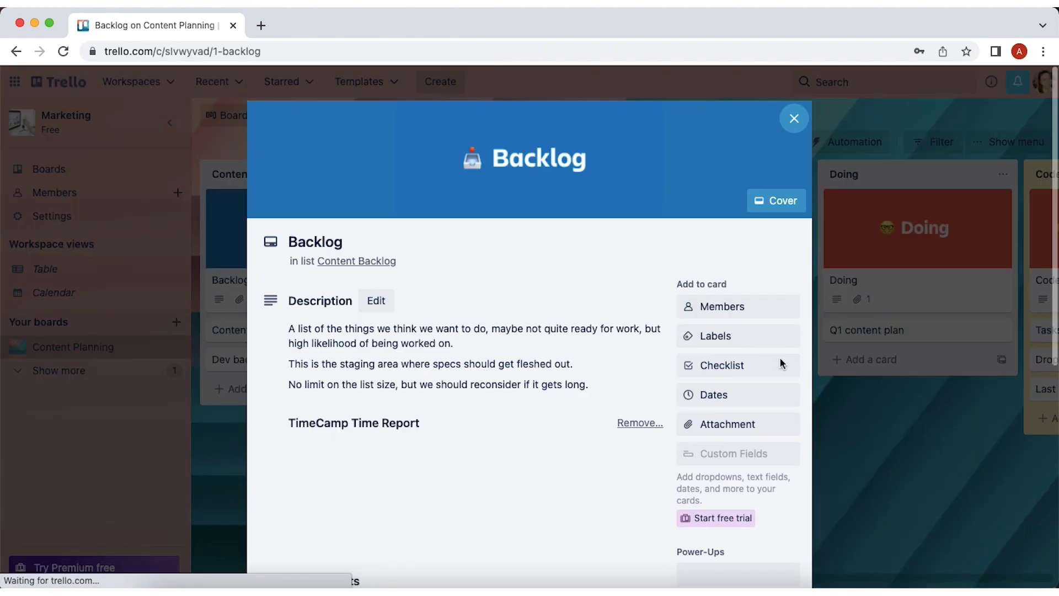
{"action": "scroll", "coordinate": [678, 413], "scroll_direction": "down", "scroll_amount": 3}
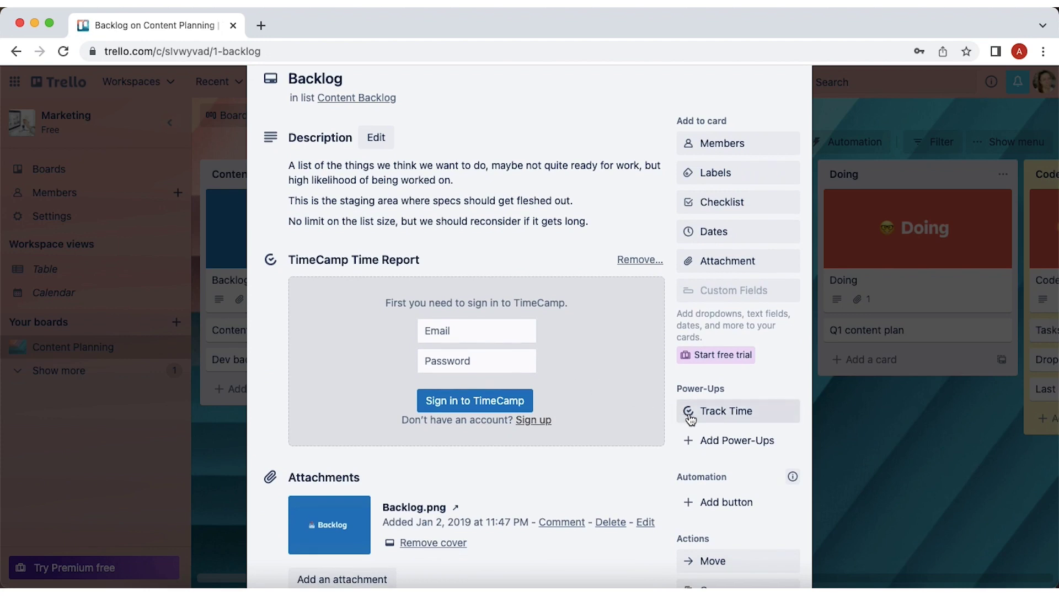
{"action": "left_click", "coordinate": [690, 413]}
{"action": "left_click", "coordinate": [760, 463]}
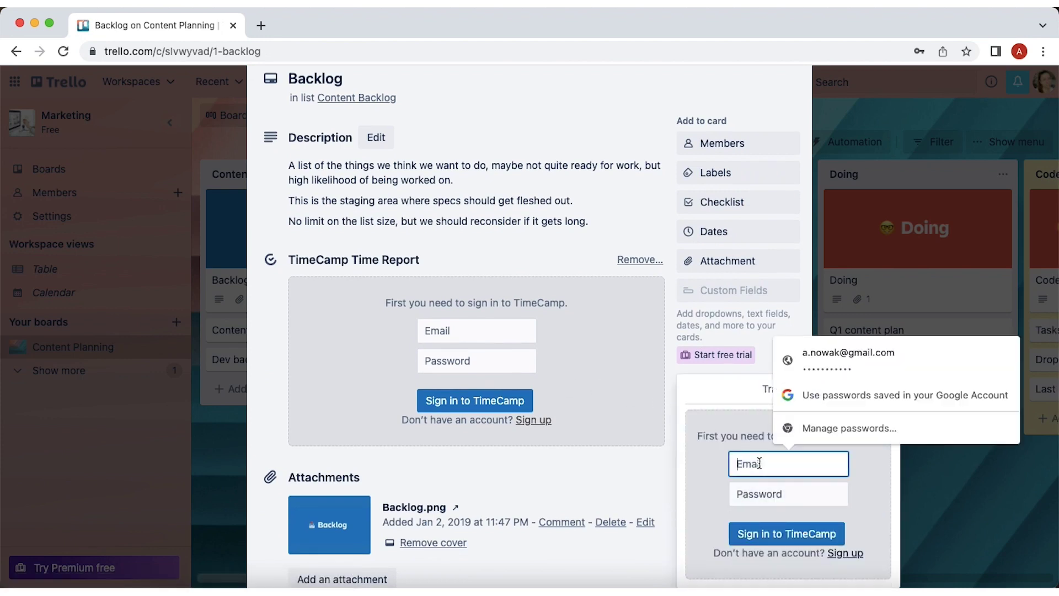
{"action": "left_click", "coordinate": [805, 537]}
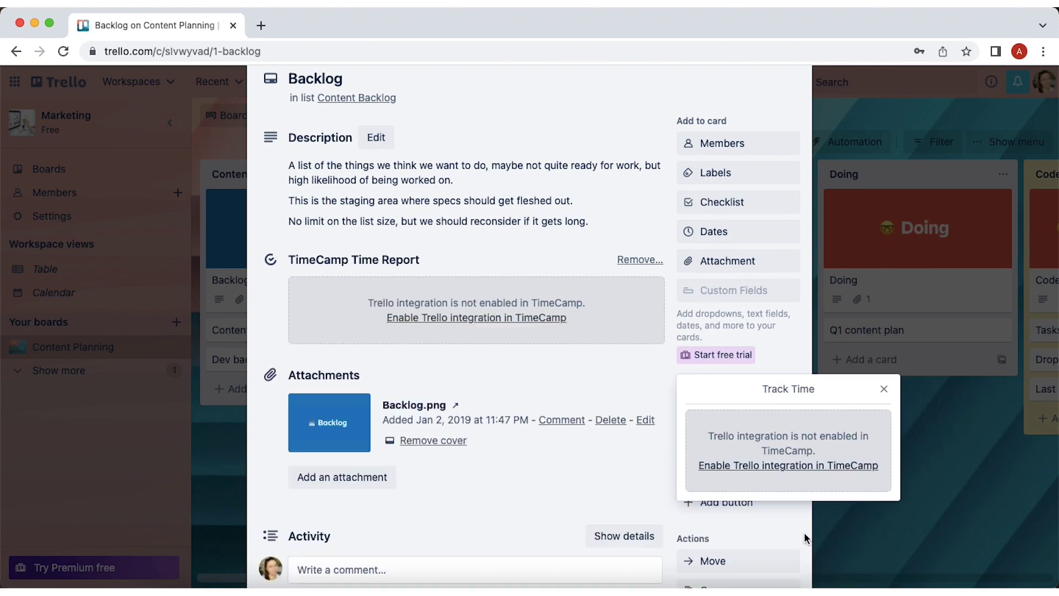
Enable the Trello integration in TimeCamp and allow it access to the Trello account.
{"action": "left_click", "coordinate": [774, 466]}
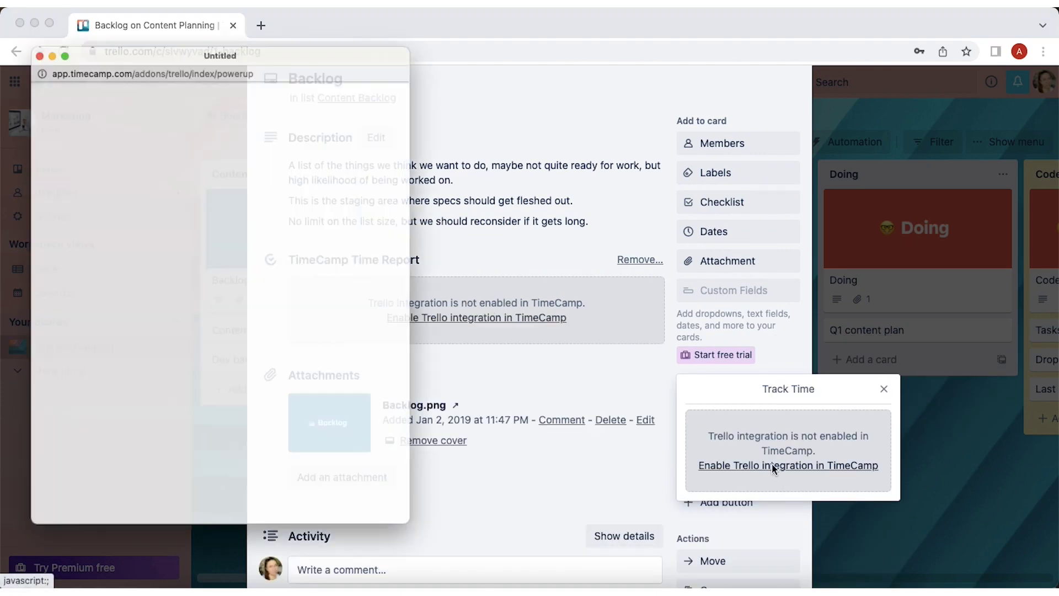
{"action": "scroll", "coordinate": [252, 410], "scroll_direction": "down", "scroll_amount": 1}
{"action": "scroll", "coordinate": [252, 415], "scroll_direction": "down", "scroll_amount": 5}
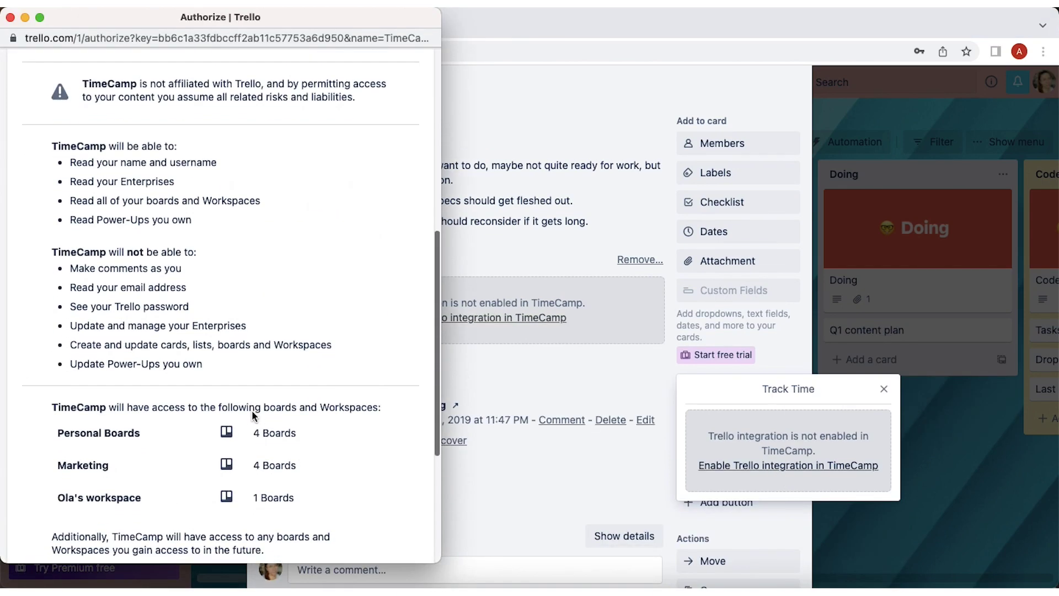
{"action": "scroll", "coordinate": [251, 415], "scroll_direction": "down", "scroll_amount": 3}
{"action": "scroll", "coordinate": [252, 415], "scroll_direction": "down", "scroll_amount": 2}
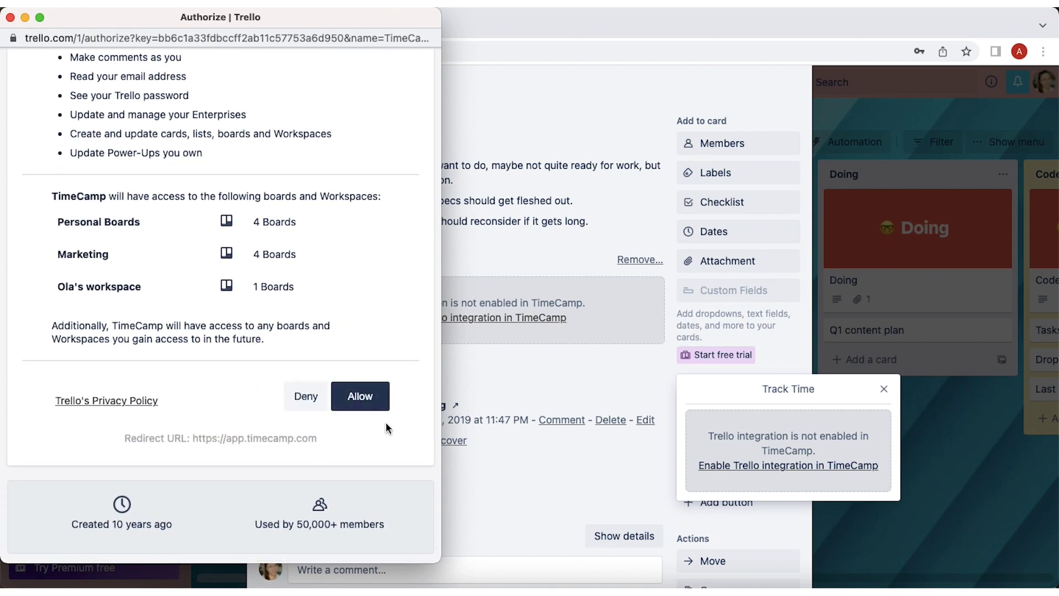
{"action": "left_click", "coordinate": [368, 407]}
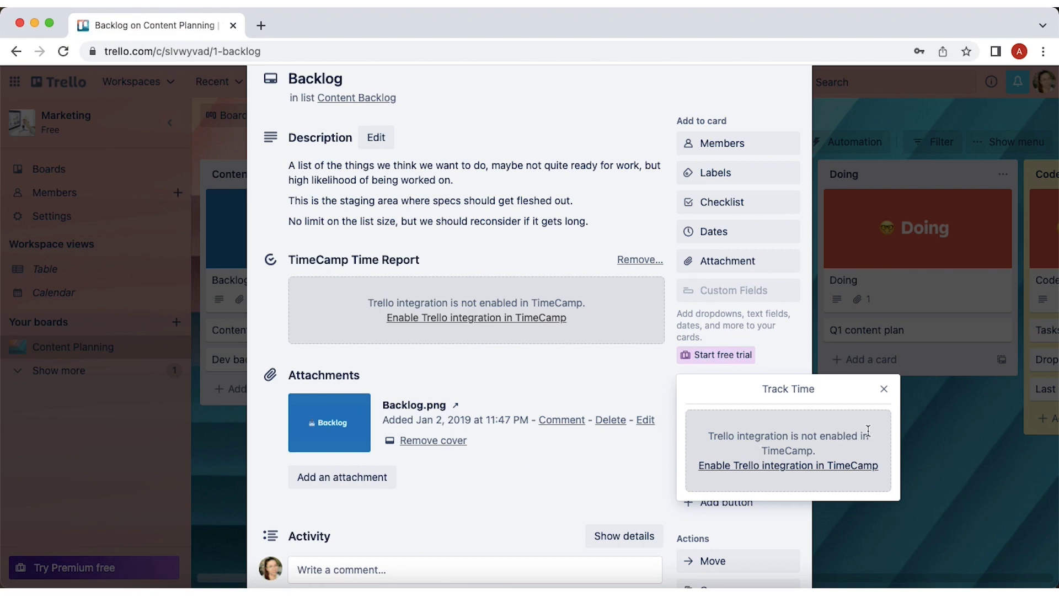
{"action": "left_click", "coordinate": [884, 394]}
{"action": "scroll", "coordinate": [612, 348], "scroll_direction": "down", "scroll_amount": 1}
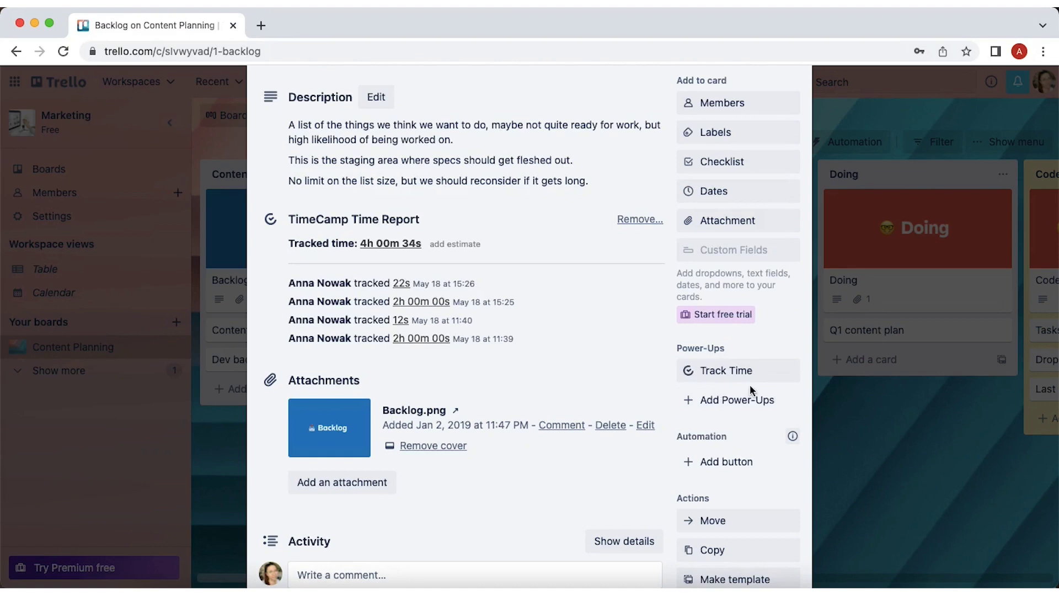
Log a manual 3-hour time entry on the Backlog card.
{"action": "left_click", "coordinate": [780, 380]}
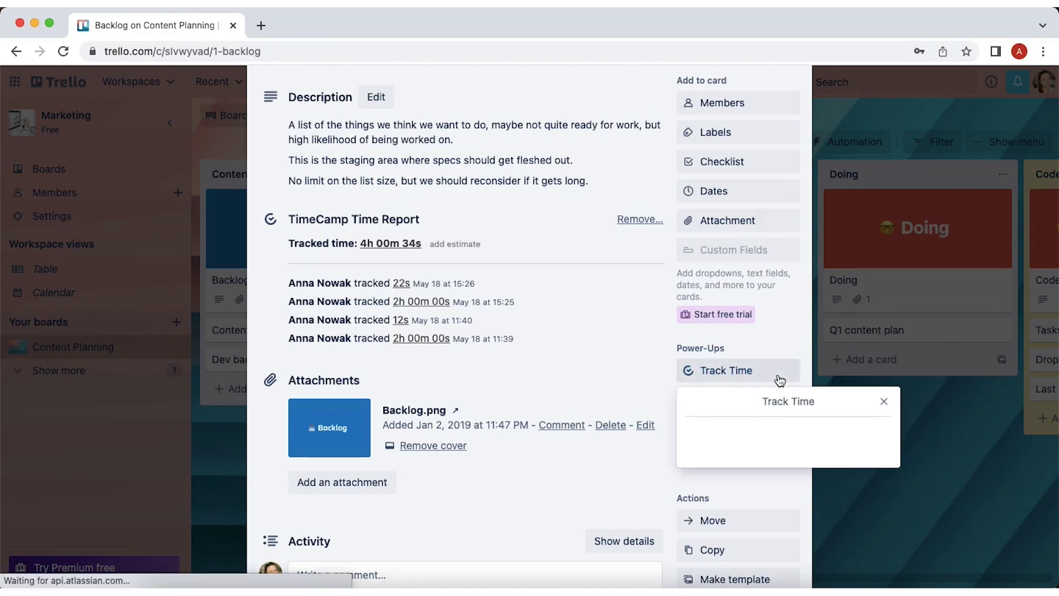
{"action": "type", "text": "3"}
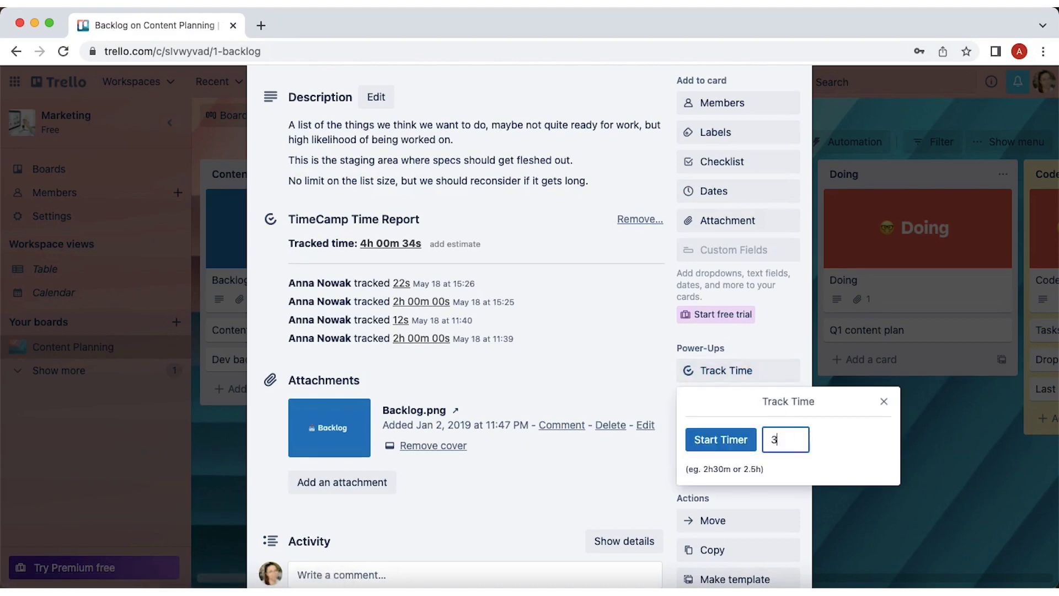
{"action": "left_click", "coordinate": [728, 441]}
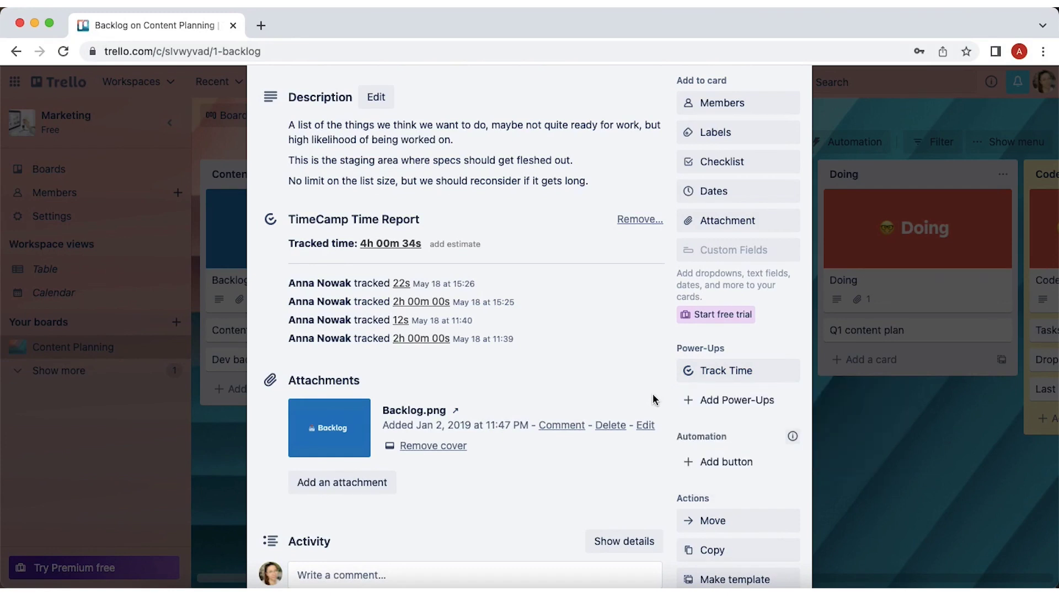
{"action": "left_click", "coordinate": [719, 371]}
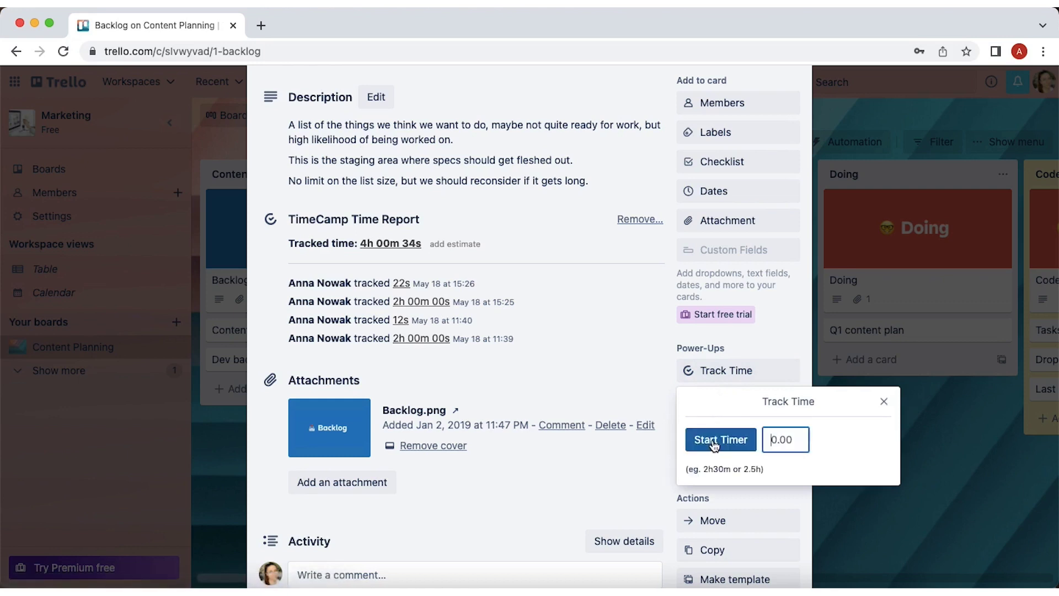
Run a 12-second timer on Backlog, bringing its total to 7h 00m 46s.
{"action": "left_click", "coordinate": [715, 445]}
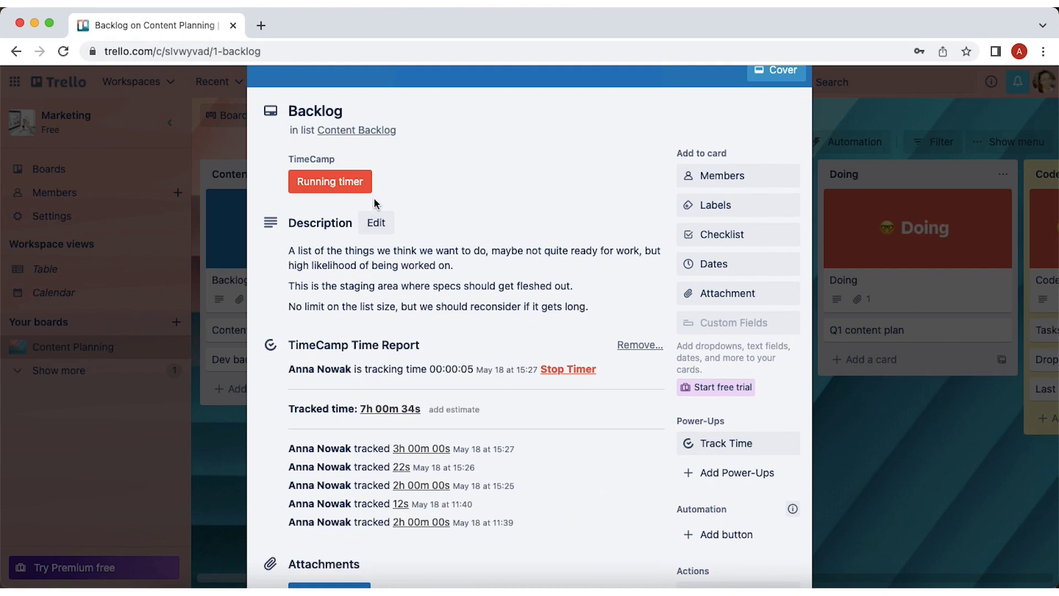
{"action": "scroll", "coordinate": [491, 318], "scroll_direction": "down", "scroll_amount": 3}
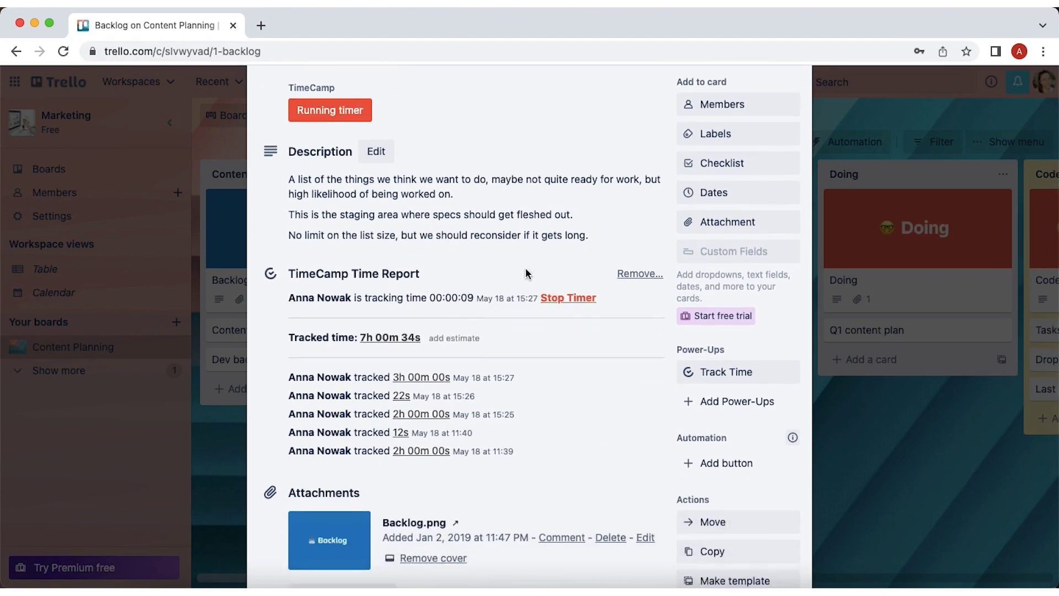
{"action": "left_click", "coordinate": [563, 299]}
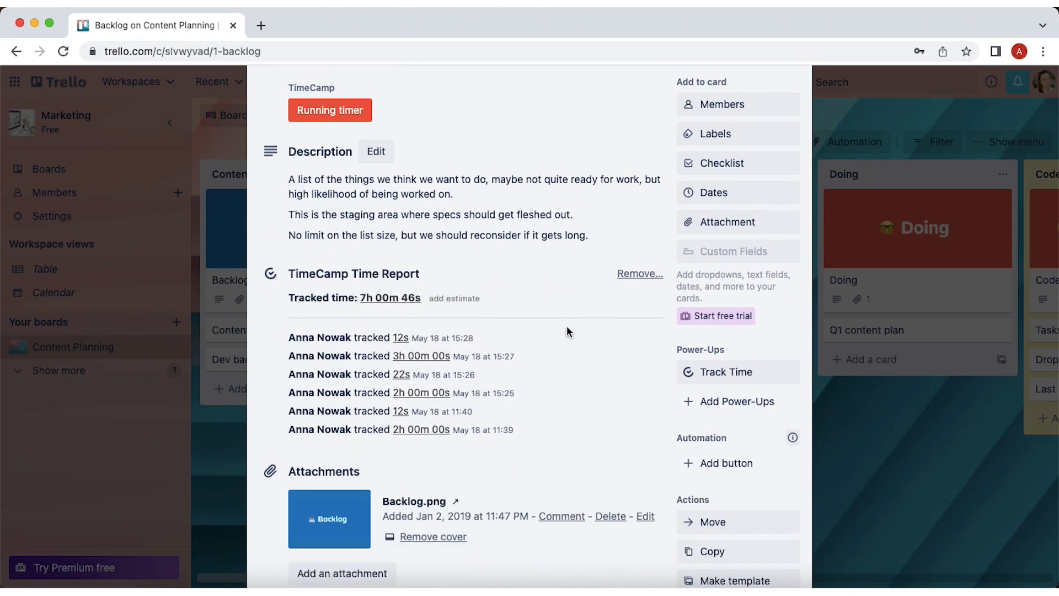
{"action": "scroll", "coordinate": [567, 325], "scroll_direction": "down", "scroll_amount": 2}
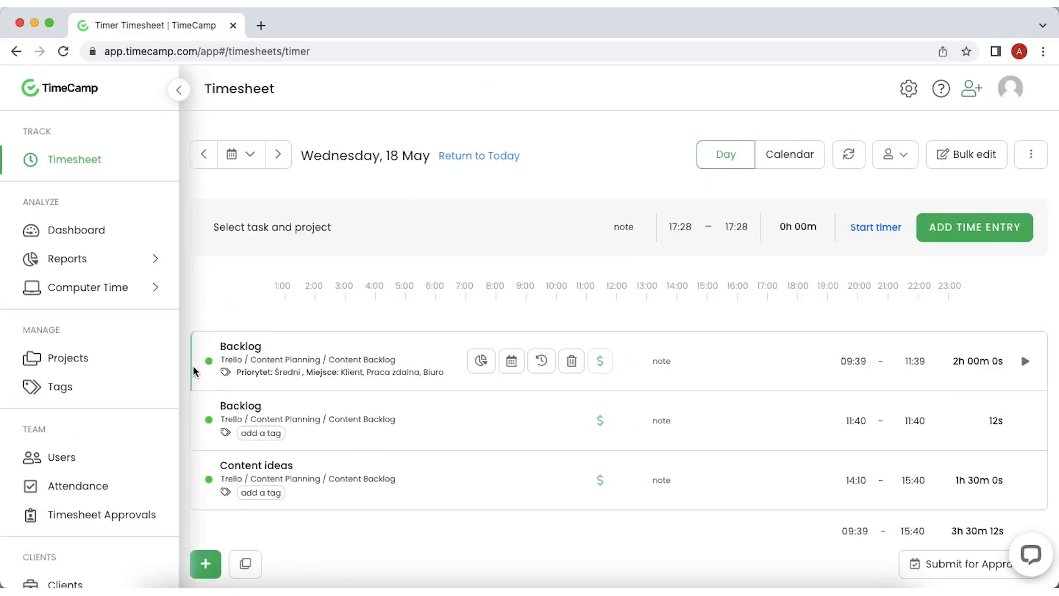
{"action": "mouse_move", "coordinate": [273, 361]}
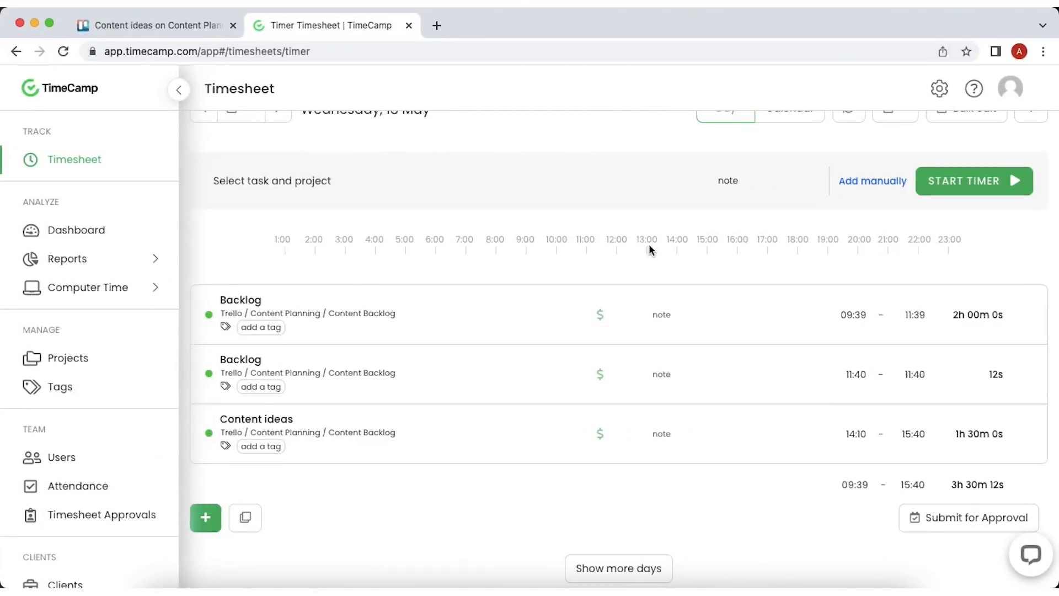
Show the 16–22 May week in calendar view and expand Wednesday's 09:39–11:39 Backlog entry.
{"action": "scroll", "coordinate": [649, 249], "scroll_direction": "up", "scroll_amount": 2}
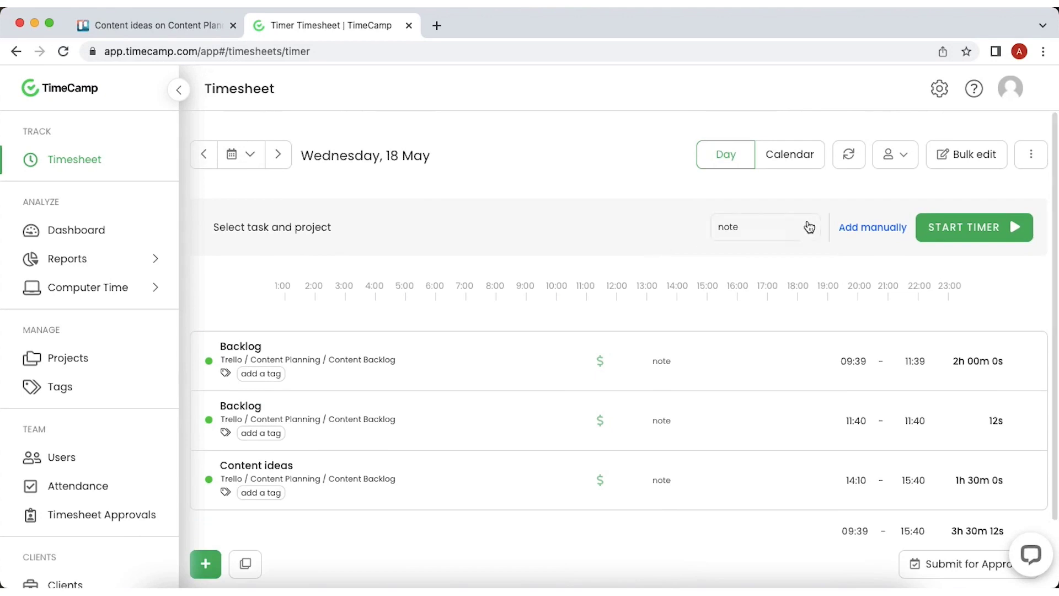
{"action": "left_click", "coordinate": [792, 167]}
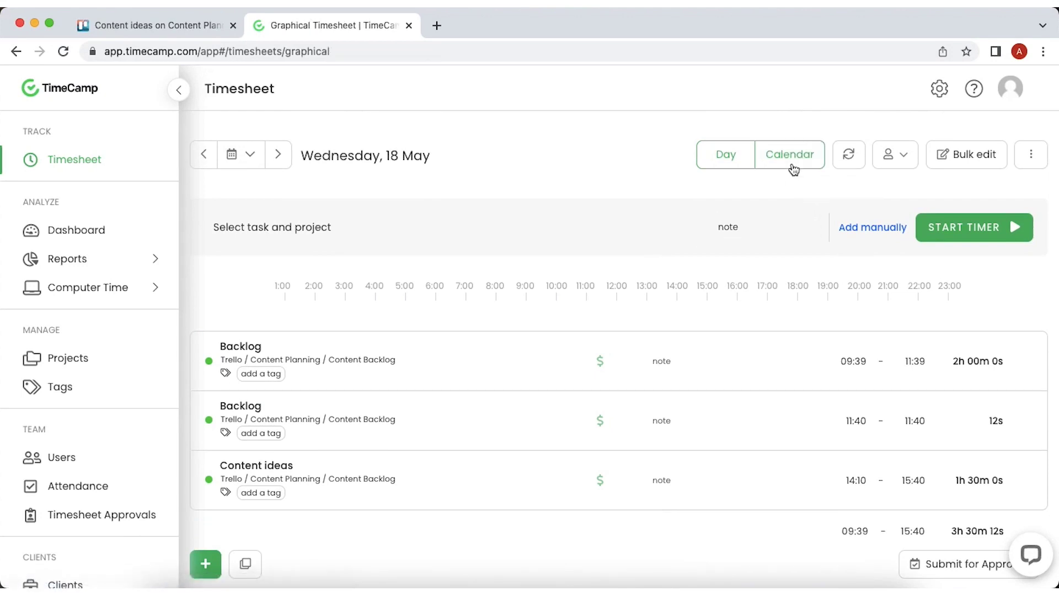
{"action": "scroll", "coordinate": [666, 310], "scroll_direction": "up", "scroll_amount": 1}
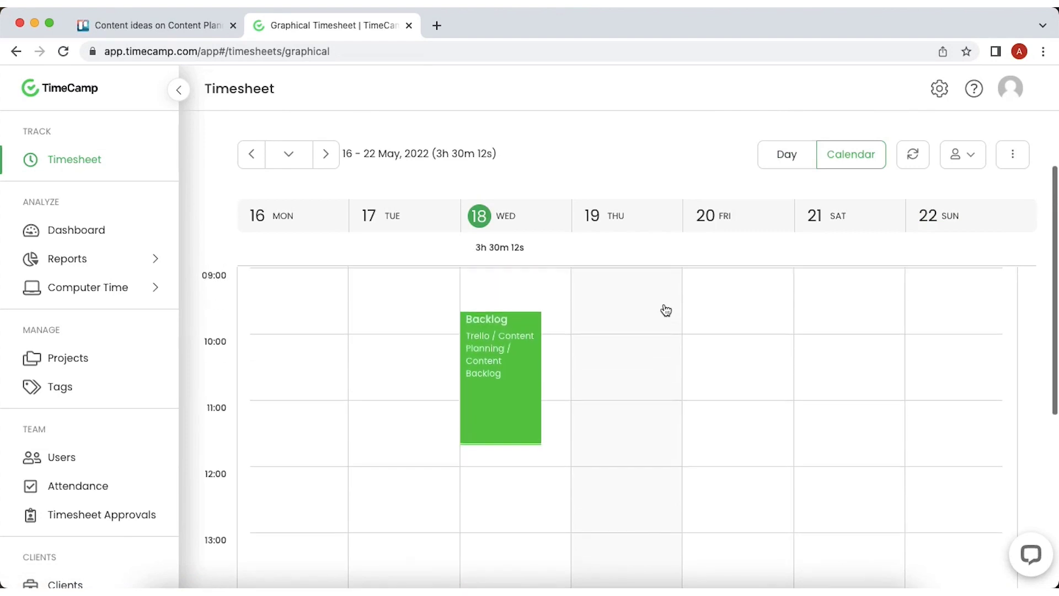
{"action": "left_click", "coordinate": [538, 385]}
{"action": "scroll", "coordinate": [391, 401], "scroll_direction": "down", "scroll_amount": 1}
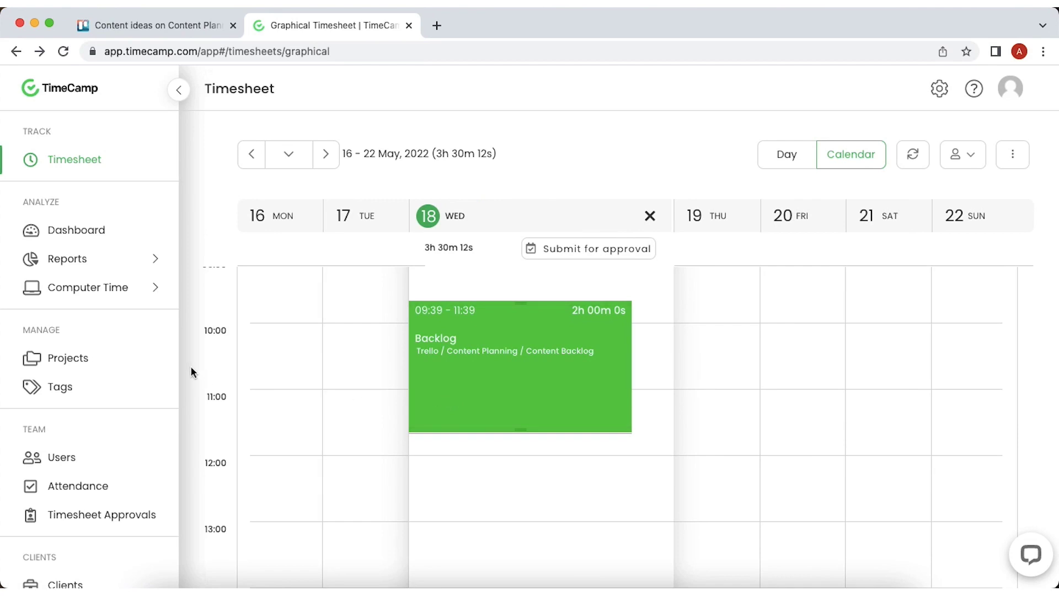
Give the Trello project a 200 estimated-fee budget with time billable by default.
{"action": "left_click", "coordinate": [135, 367]}
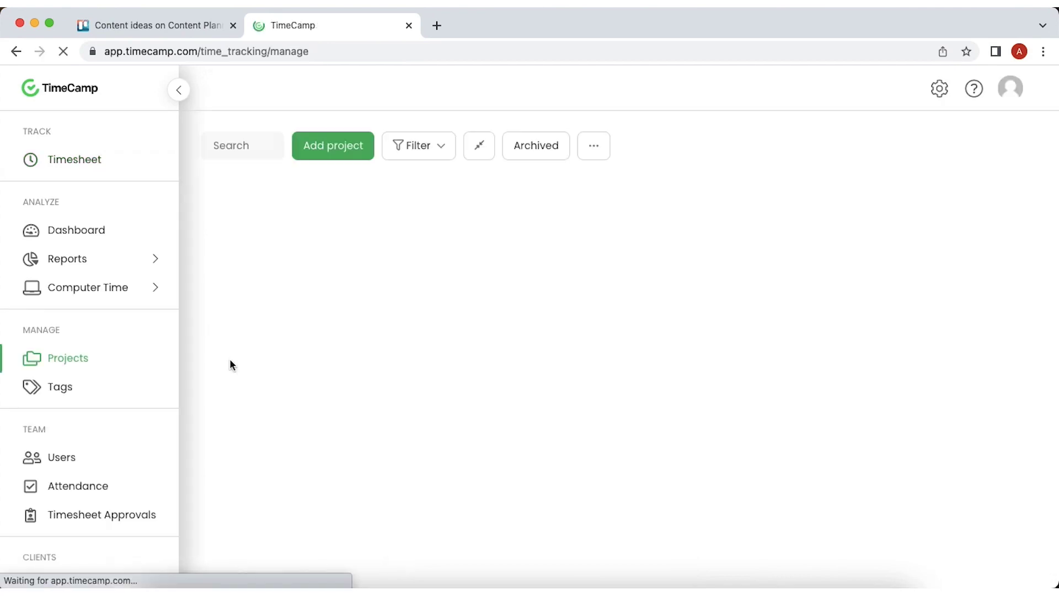
{"action": "left_click", "coordinate": [323, 358]}
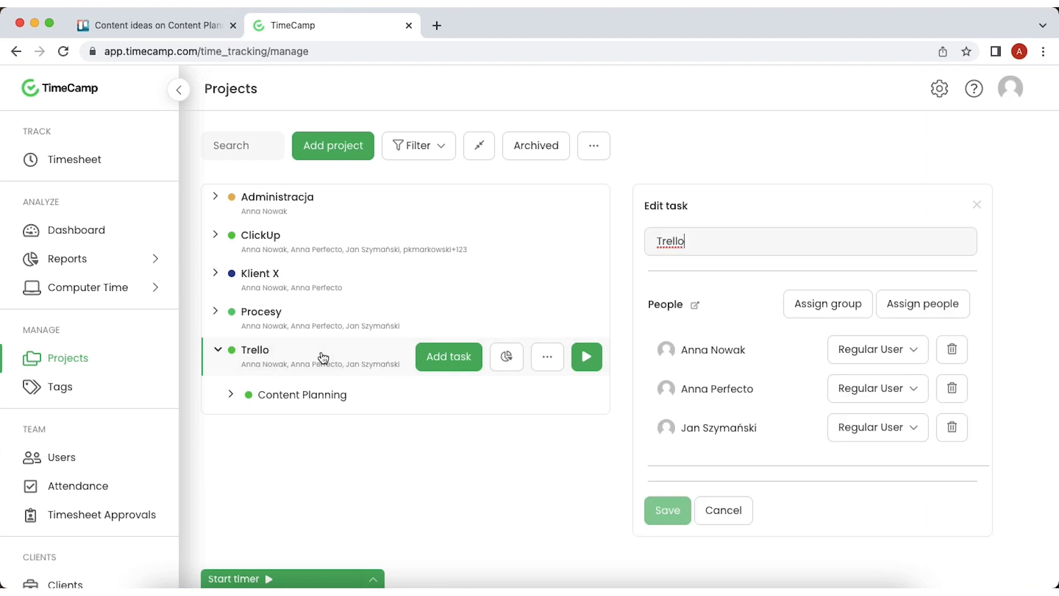
{"action": "left_click", "coordinate": [882, 350]}
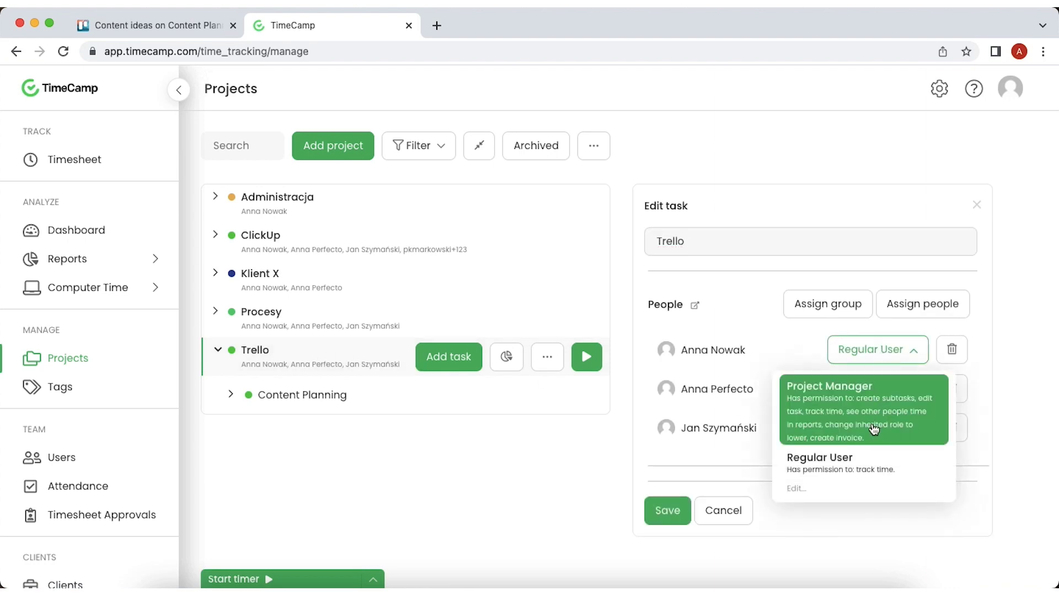
{"action": "left_click", "coordinate": [883, 389]}
{"action": "scroll", "coordinate": [872, 428], "scroll_direction": "down", "scroll_amount": 3}
{"action": "scroll", "coordinate": [760, 450], "scroll_direction": "down", "scroll_amount": 2}
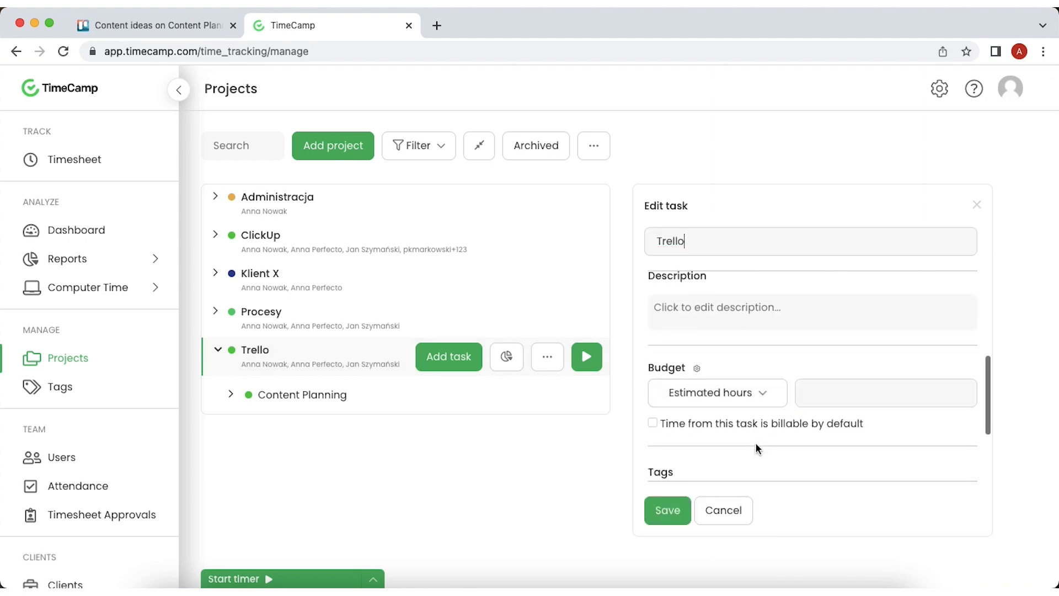
{"action": "type", "text": "200"}
{"action": "left_click", "coordinate": [701, 426]}
{"action": "scroll", "coordinate": [729, 442], "scroll_direction": "down", "scroll_amount": 2}
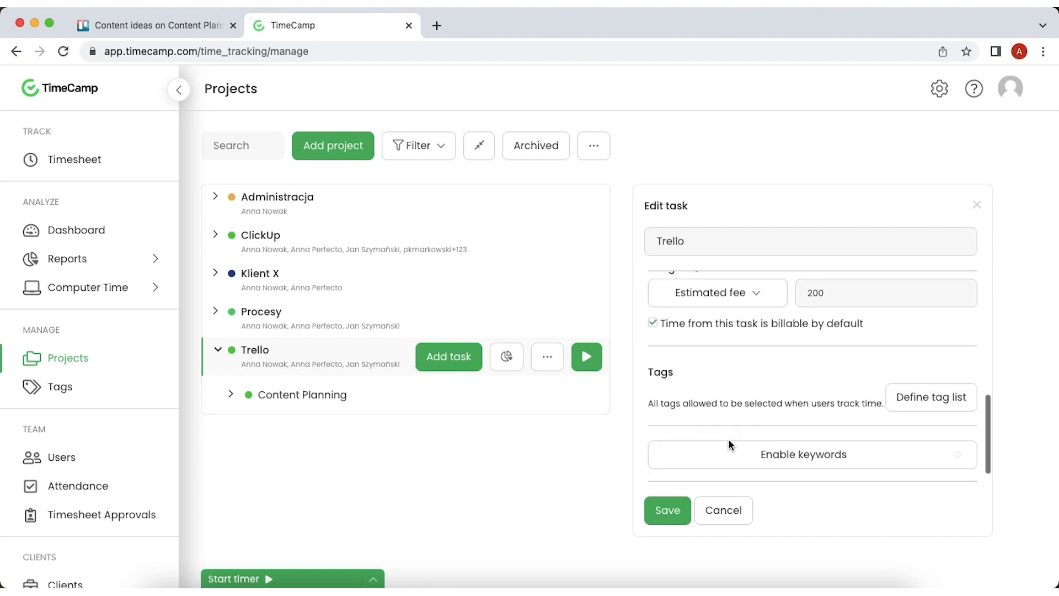
Allow the Miejsce and Priorytet tag groups on Trello, then open the People by tasks report.
{"action": "left_click", "coordinate": [883, 382]}
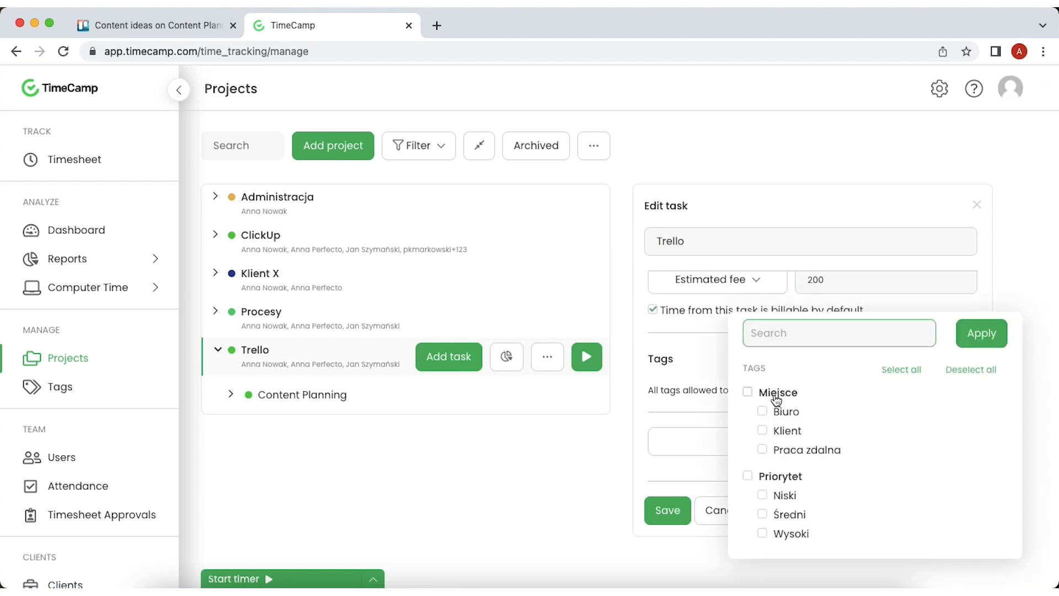
{"action": "left_click", "coordinate": [748, 392]}
{"action": "left_click", "coordinate": [747, 476]}
{"action": "left_click", "coordinate": [628, 305]}
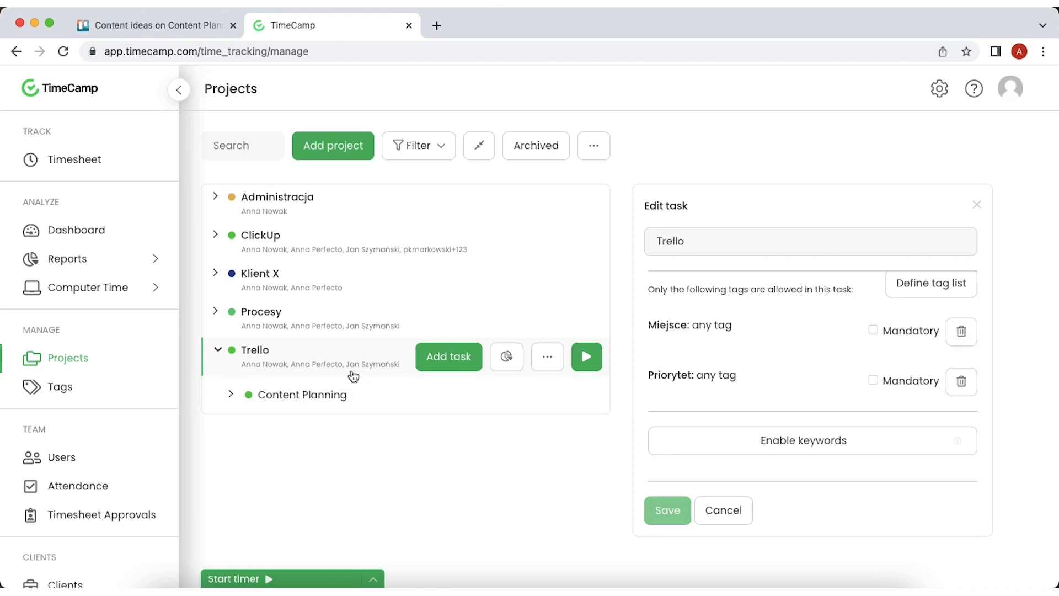
{"action": "left_click", "coordinate": [218, 350]}
{"action": "left_click", "coordinate": [218, 351]}
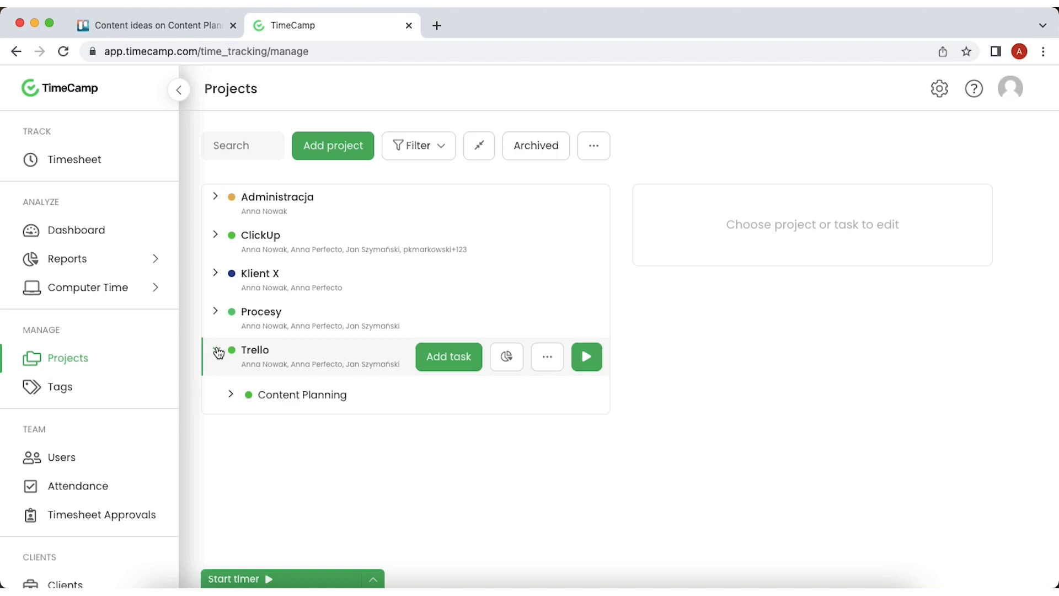
{"action": "left_click", "coordinate": [177, 260]}
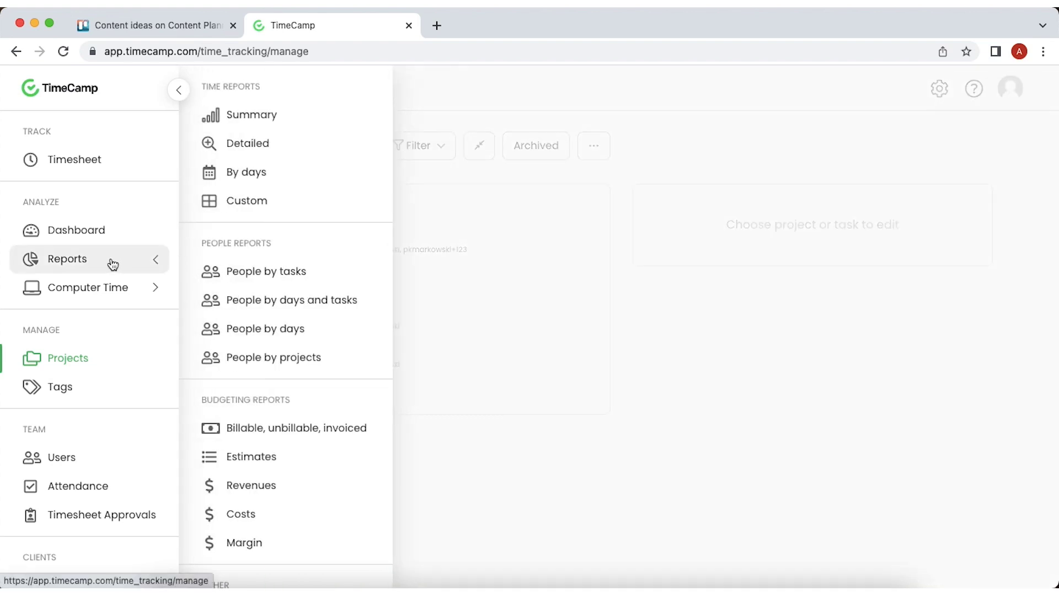
{"action": "left_click", "coordinate": [232, 274]}
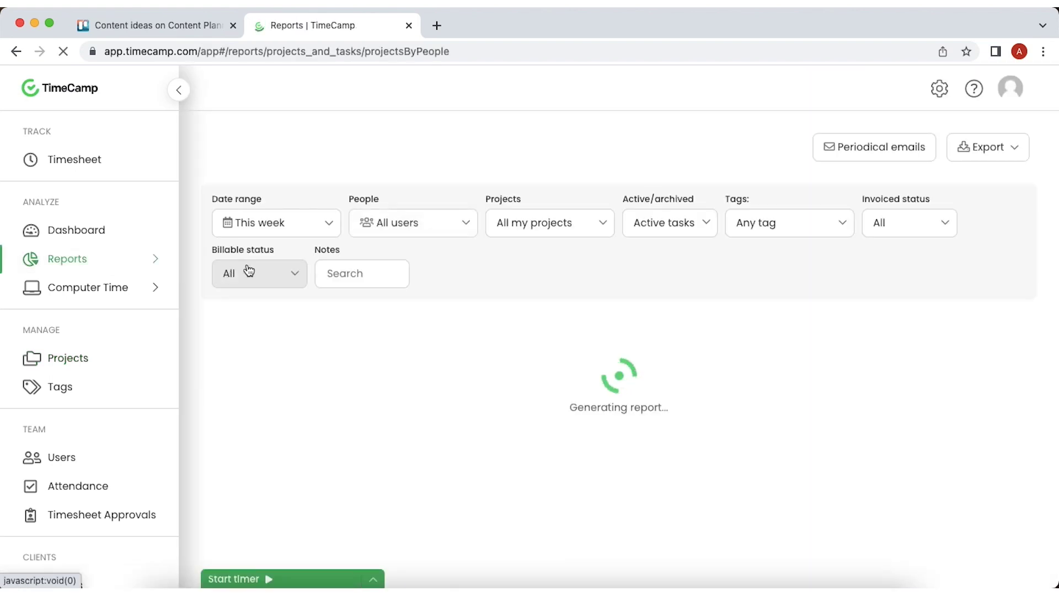
Filter the People by tasks report to the project, today's date and a single user.
{"action": "left_click", "coordinate": [566, 232]}
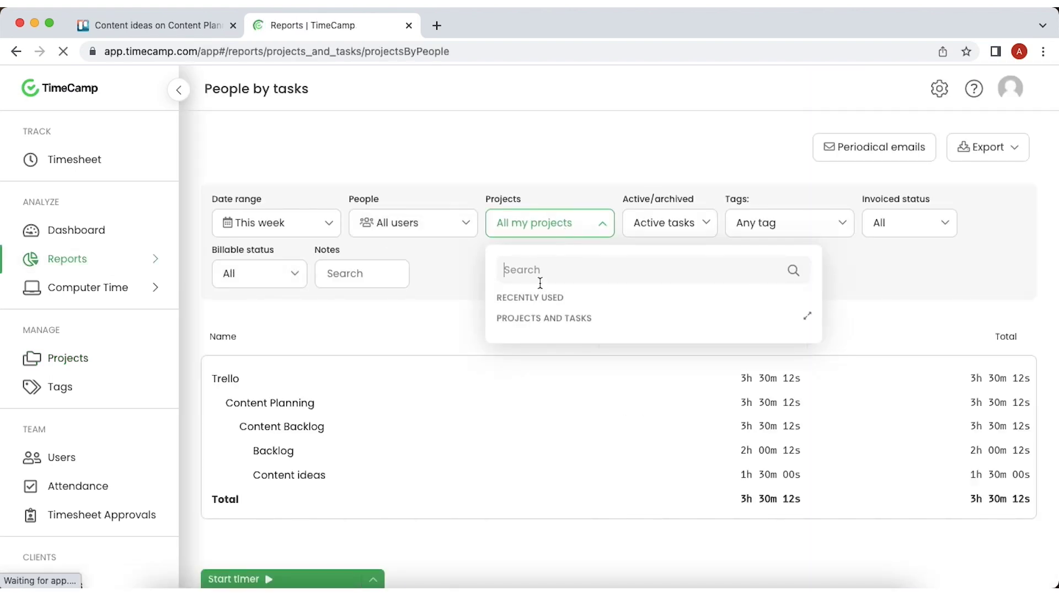
{"action": "left_click", "coordinate": [770, 279]}
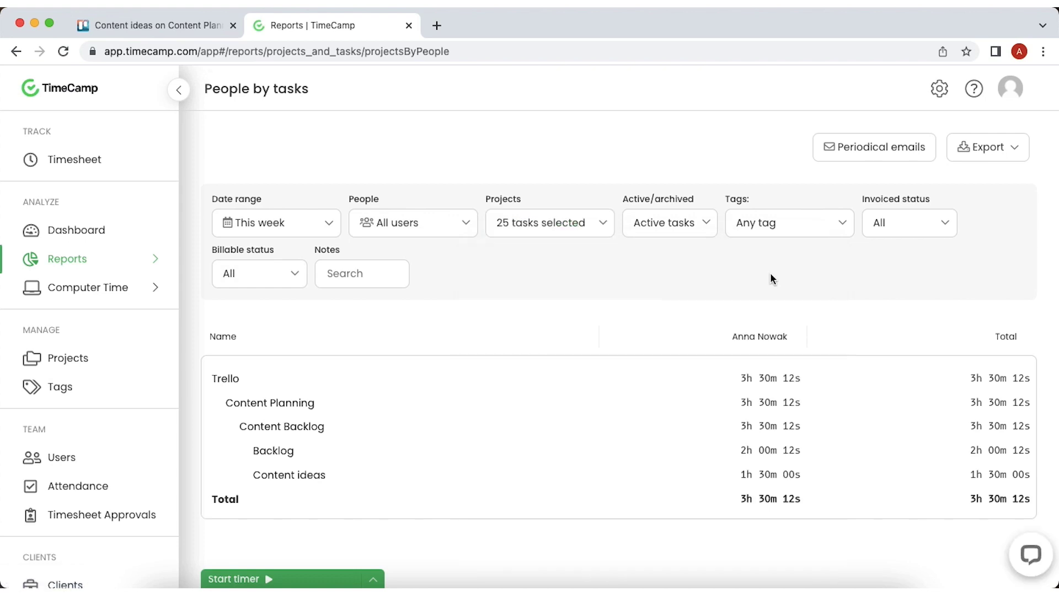
{"action": "left_click", "coordinate": [287, 223]}
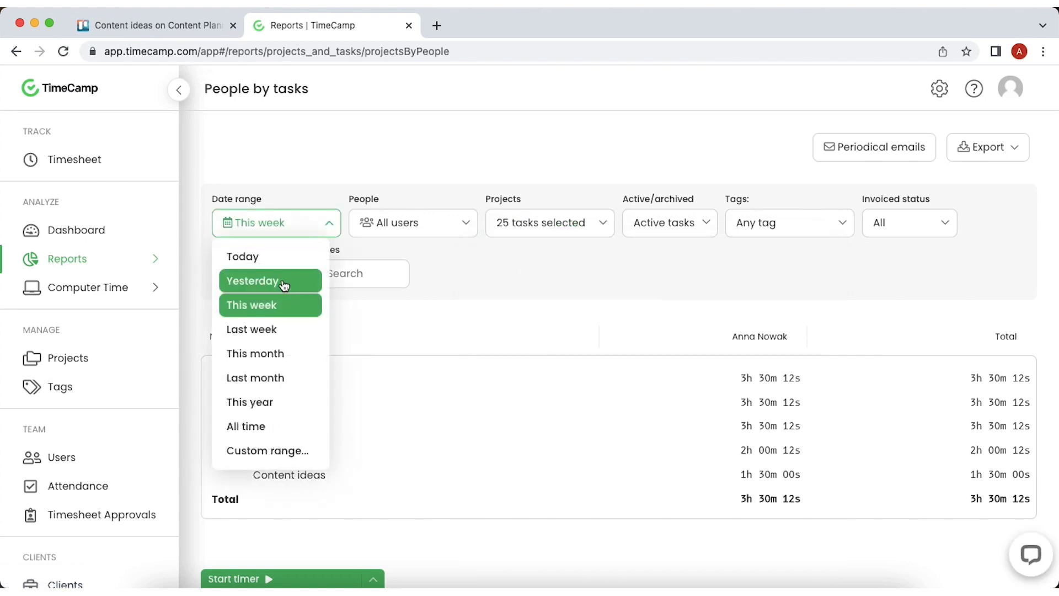
{"action": "left_click", "coordinate": [283, 257]}
{"action": "left_click", "coordinate": [412, 229]}
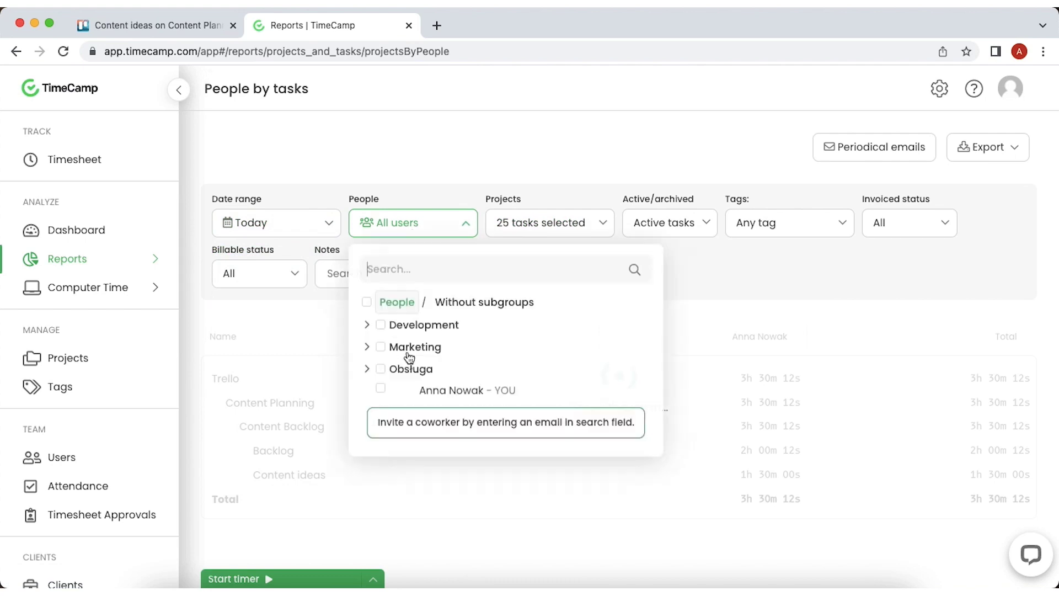
{"action": "left_click", "coordinate": [405, 227]}
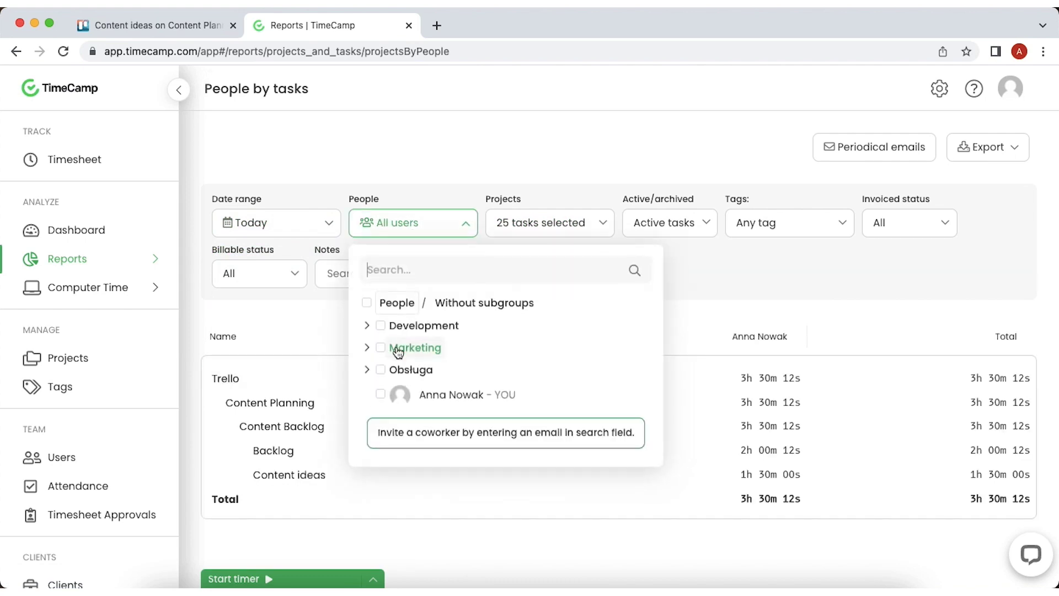
{"action": "left_click", "coordinate": [432, 395]}
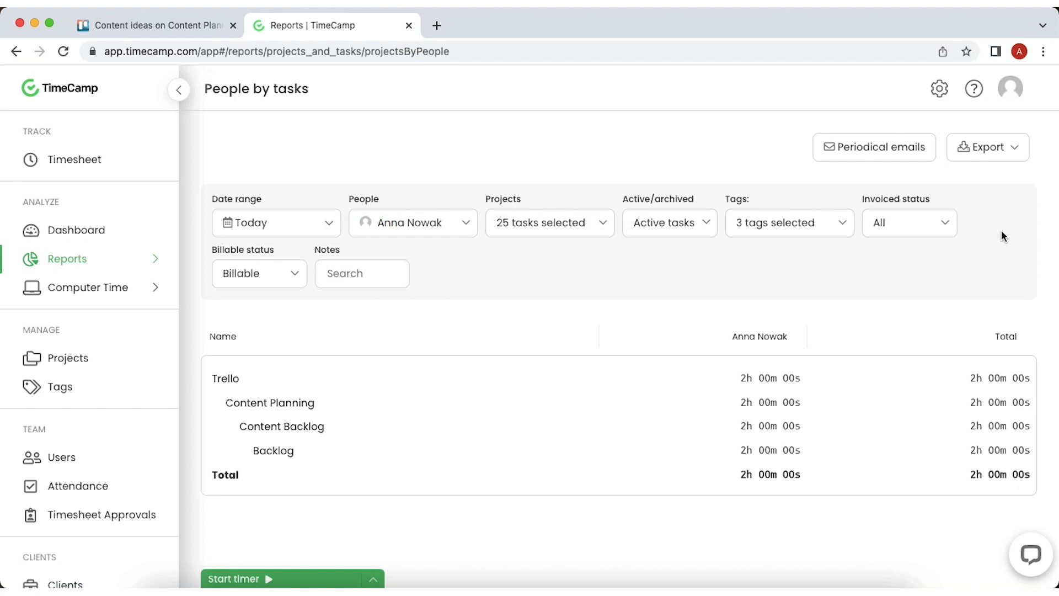
Set up periodic email delivery of the report, then dismiss the Export menu.
{"action": "left_click", "coordinate": [889, 146]}
{"action": "left_click", "coordinate": [719, 447]}
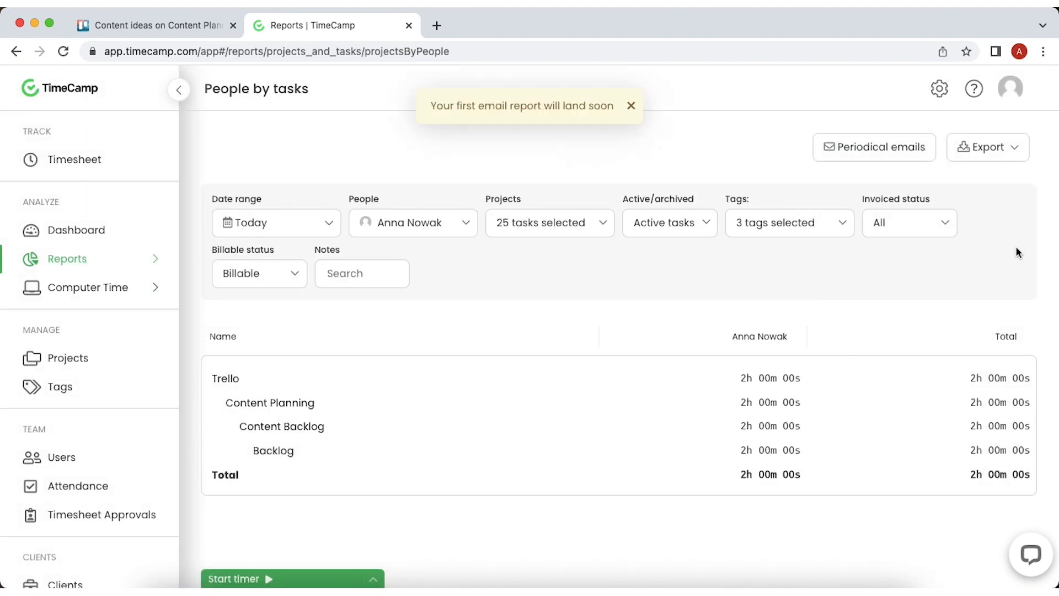
{"action": "left_click", "coordinate": [1003, 144]}
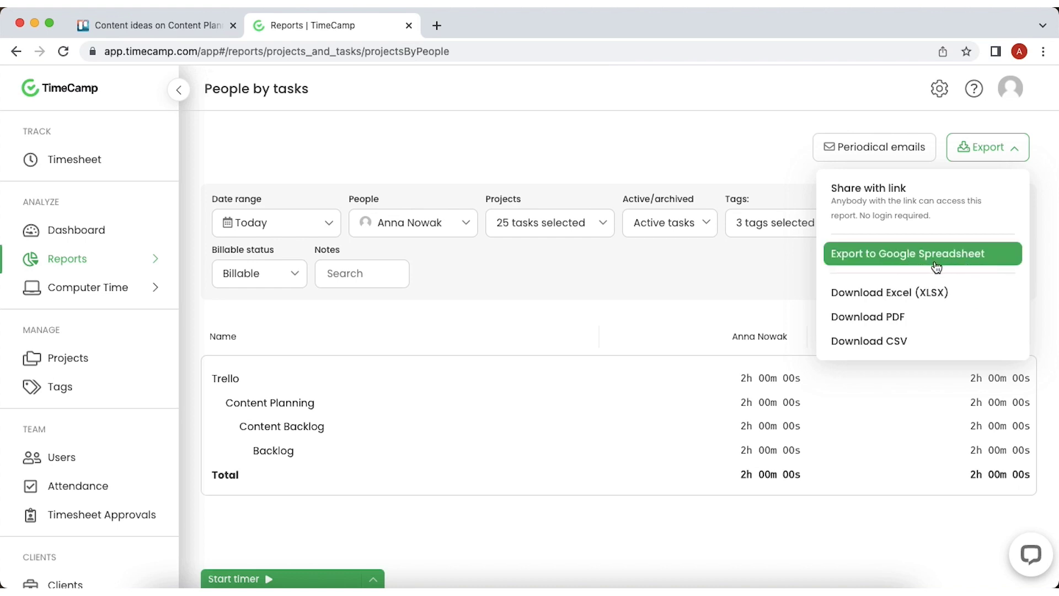
{"action": "left_click", "coordinate": [772, 176]}
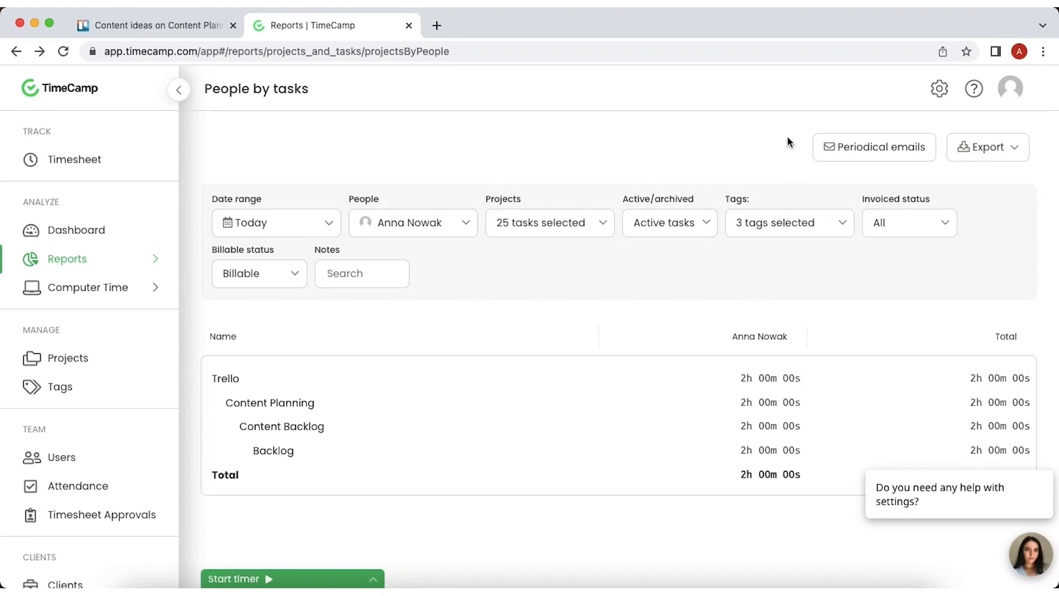
Go to Settings > Billing Rates > Projects & Users and expand the Trello project.
{"action": "left_click", "coordinate": [939, 88]}
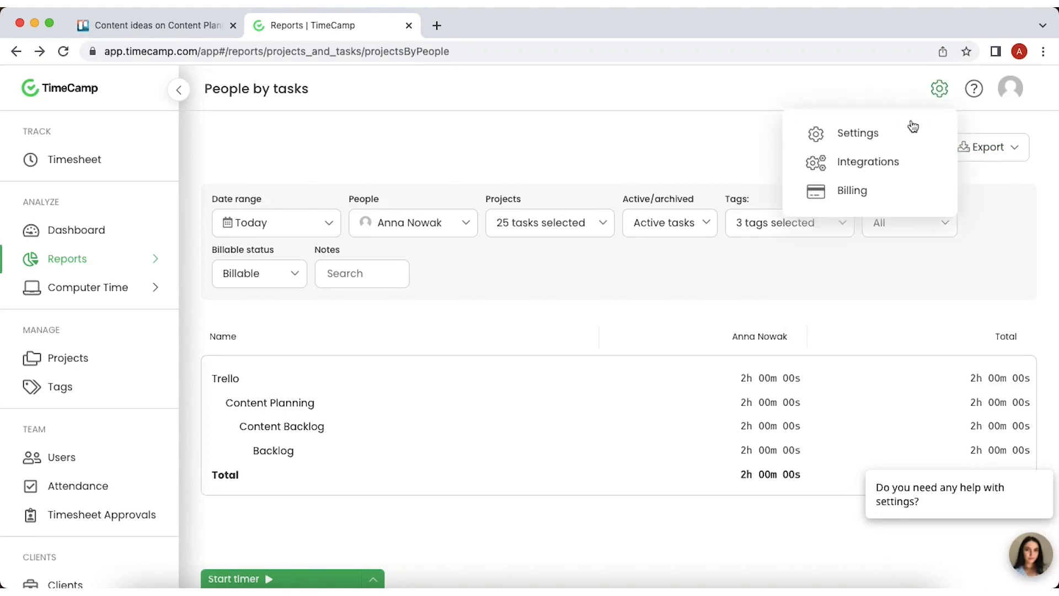
{"action": "left_click", "coordinate": [900, 138]}
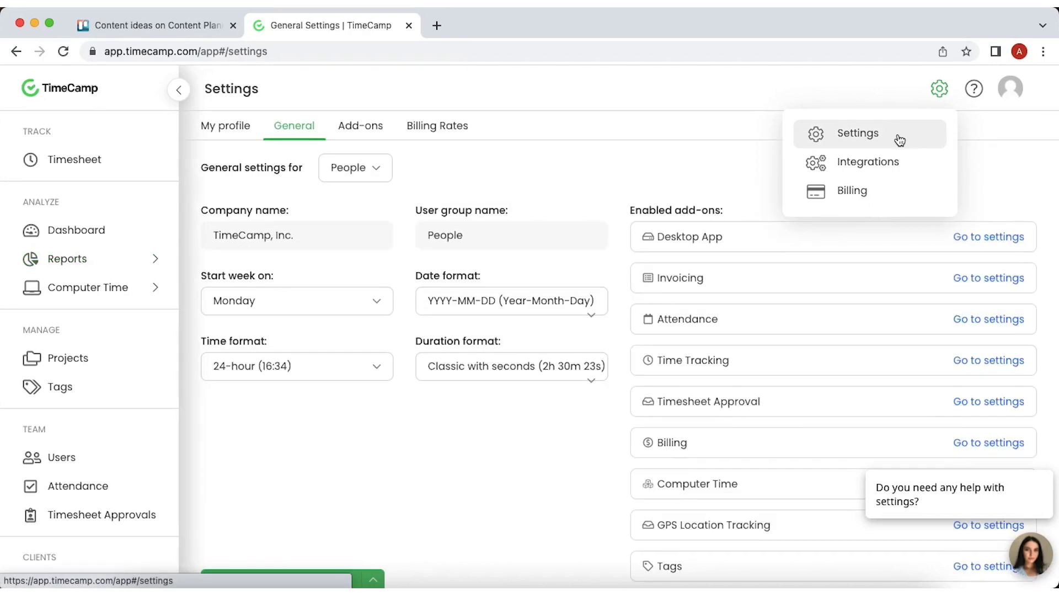
{"action": "left_click", "coordinate": [436, 127]}
{"action": "left_click", "coordinate": [429, 231]}
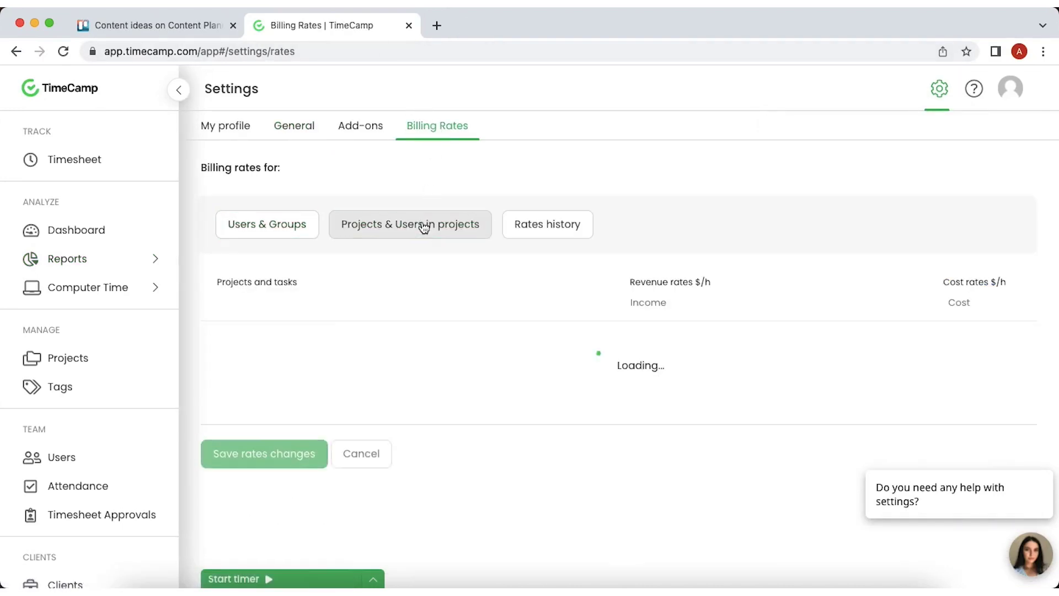
{"action": "scroll", "coordinate": [459, 300], "scroll_direction": "down", "scroll_amount": 2}
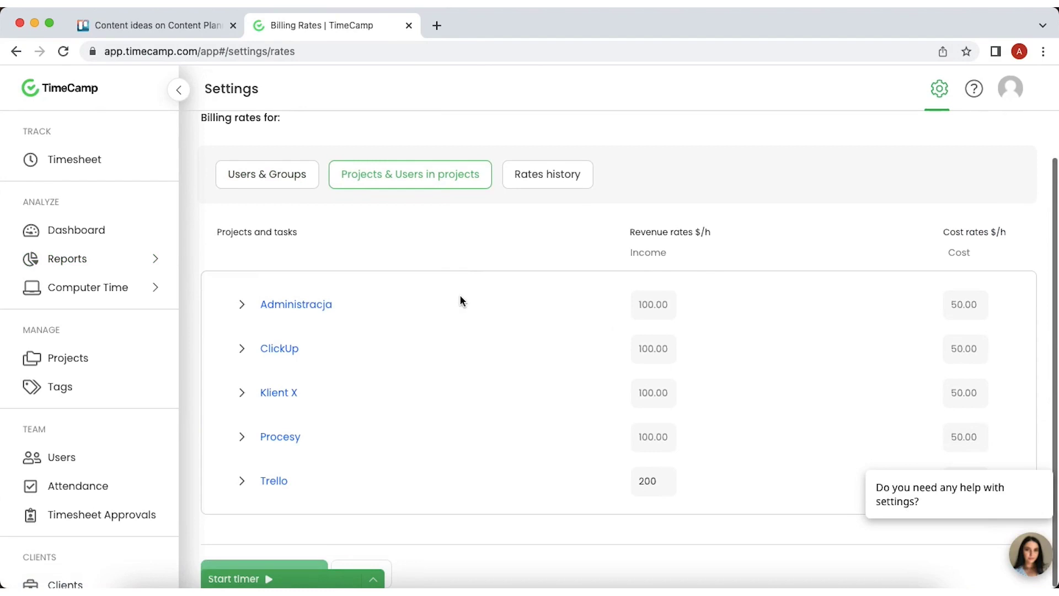
{"action": "left_click", "coordinate": [281, 483]}
Change Trello's hourly rates to 100 revenue and 50 cost.
{"action": "left_click", "coordinate": [660, 250]}
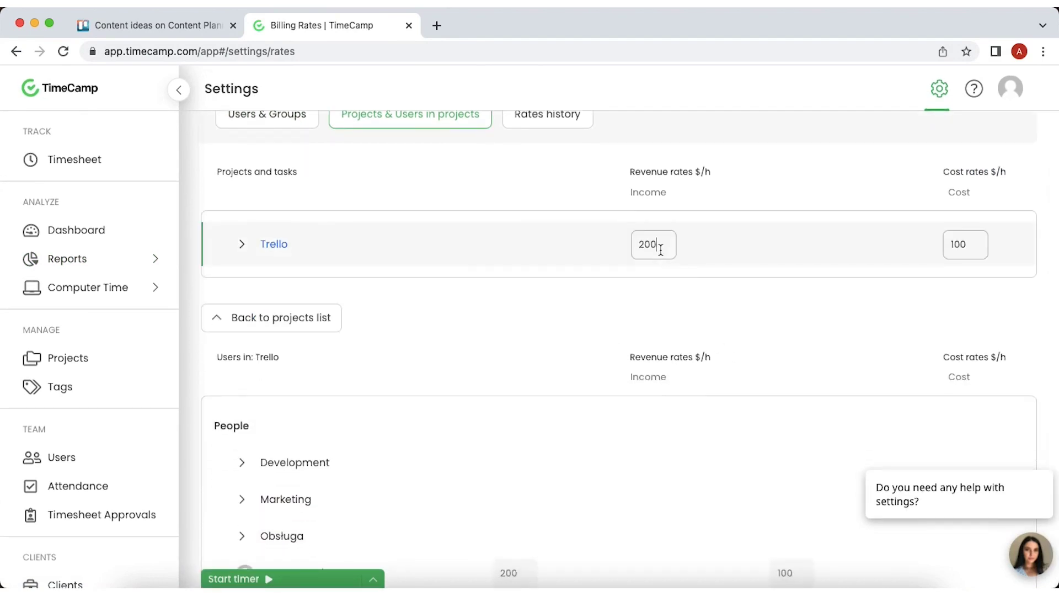
{"action": "double_click", "coordinate": [660, 250]}
{"action": "type", "text": "100"}
{"action": "key", "text": "Tab"}
{"action": "type", "text": "50"}
{"action": "scroll", "coordinate": [433, 430], "scroll_direction": "down", "scroll_amount": 1}
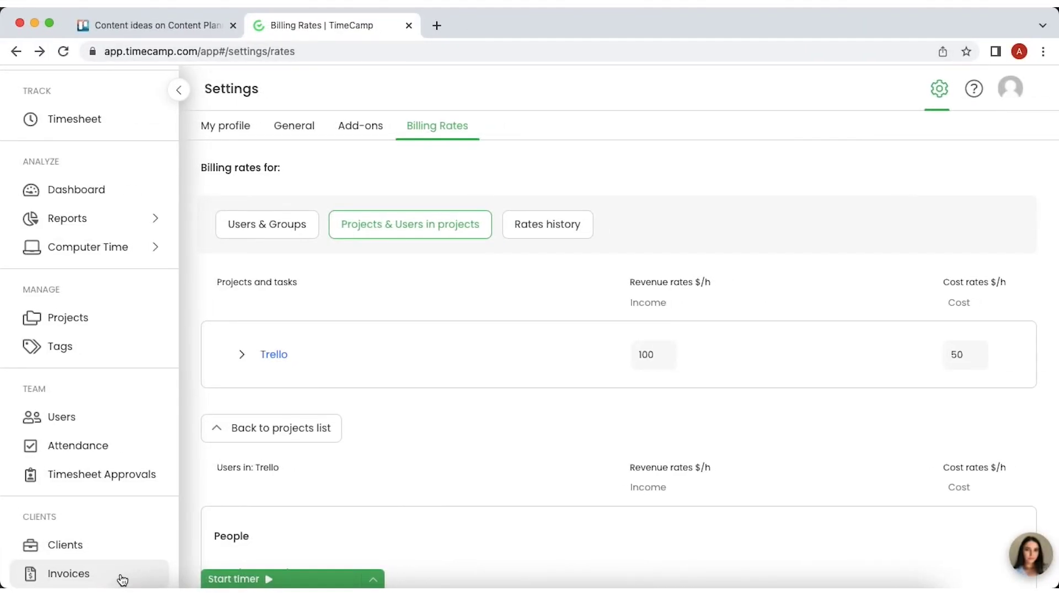
{"action": "left_click", "coordinate": [122, 578]}
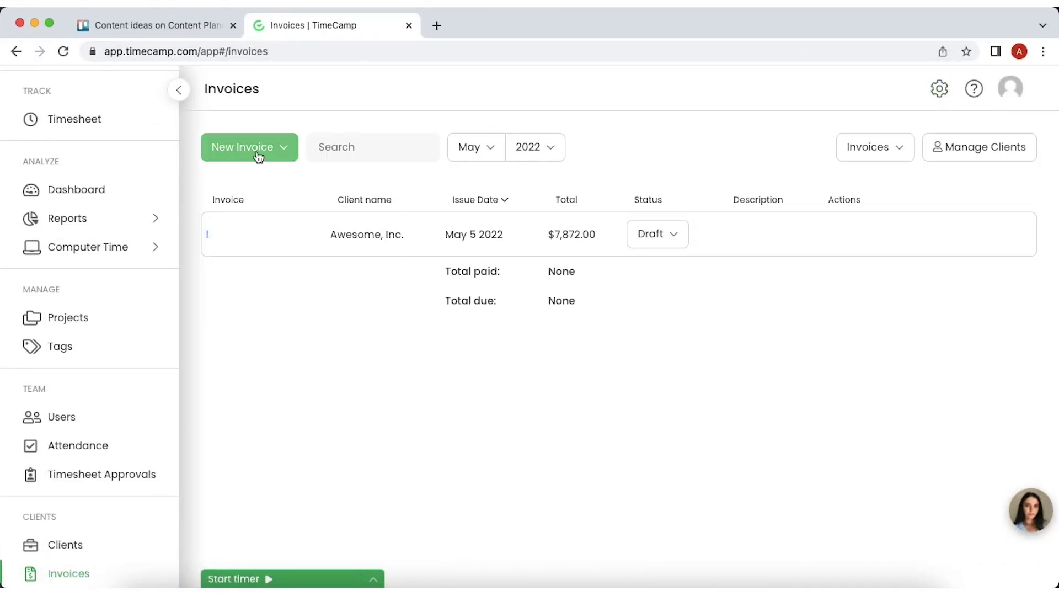
Start a project-hours invoice covering Trello's active tasks, filtered to Biuro-tagged time.
{"action": "left_click", "coordinate": [258, 158]}
{"action": "left_click", "coordinate": [262, 189]}
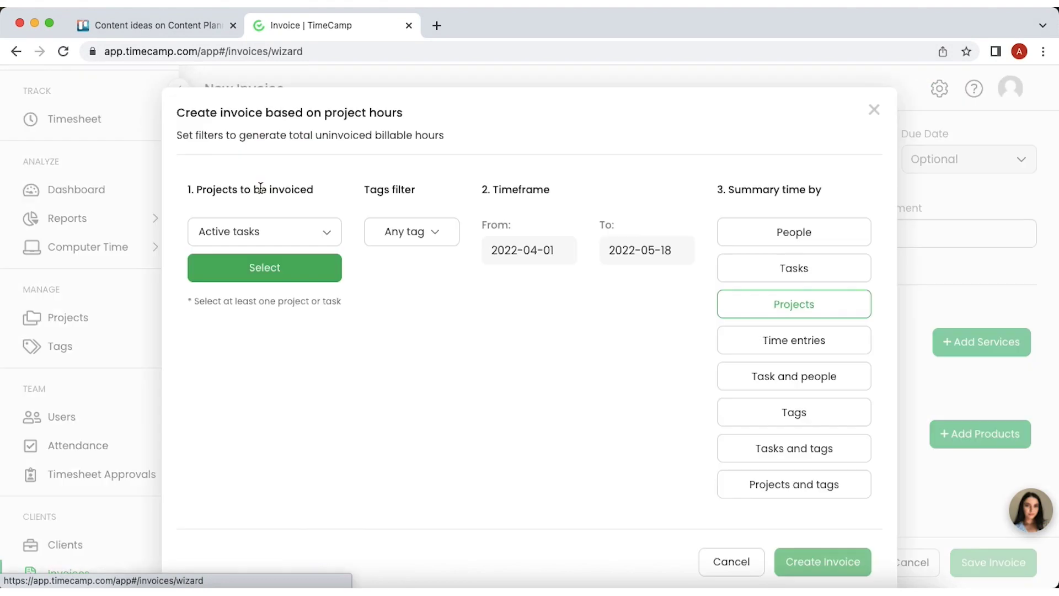
{"action": "left_click", "coordinate": [319, 231]}
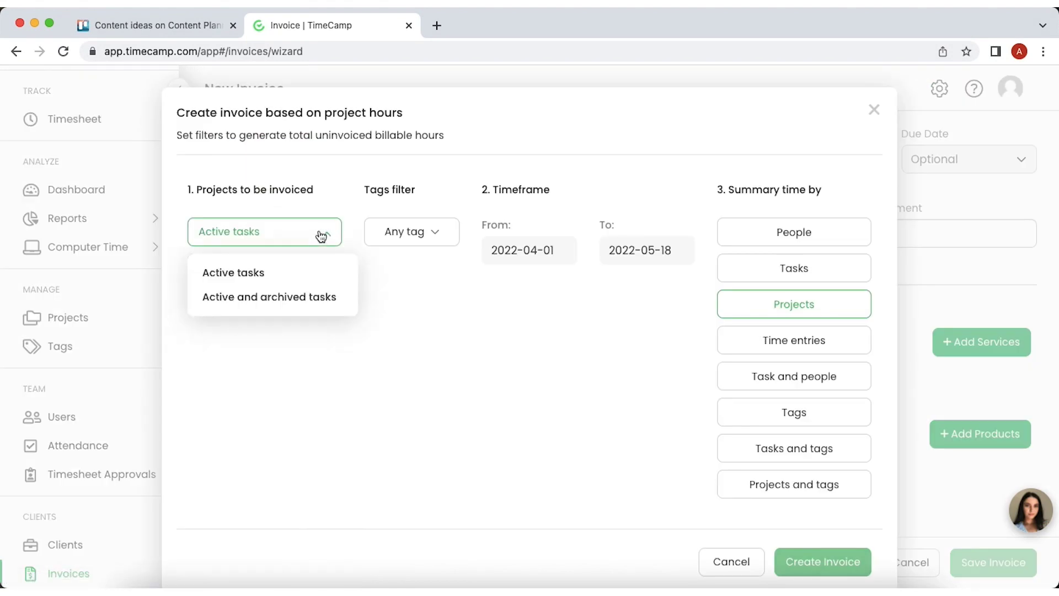
{"action": "left_click", "coordinate": [301, 272]}
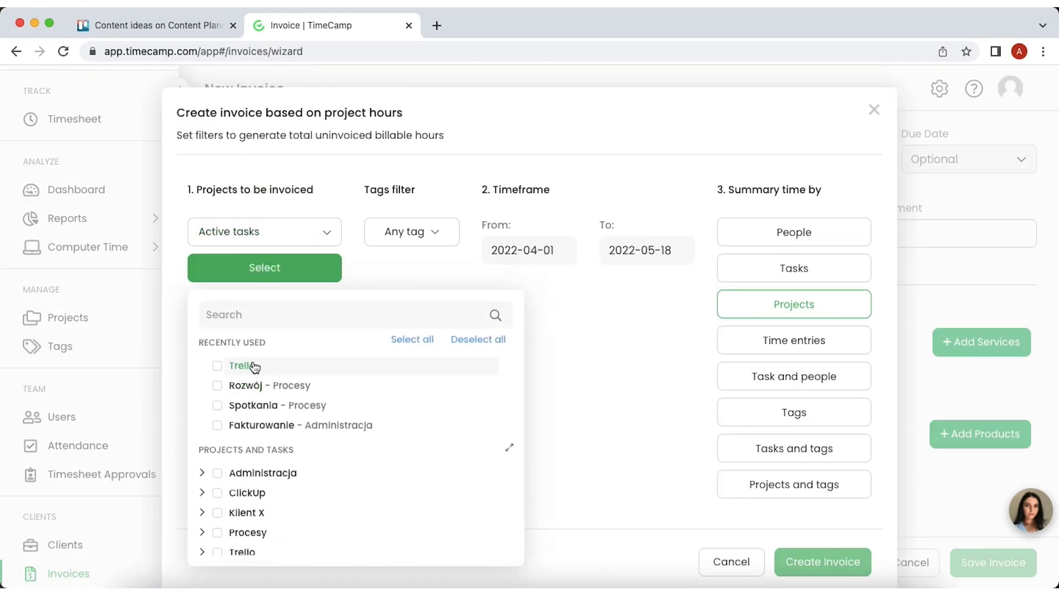
{"action": "left_click", "coordinate": [248, 364]}
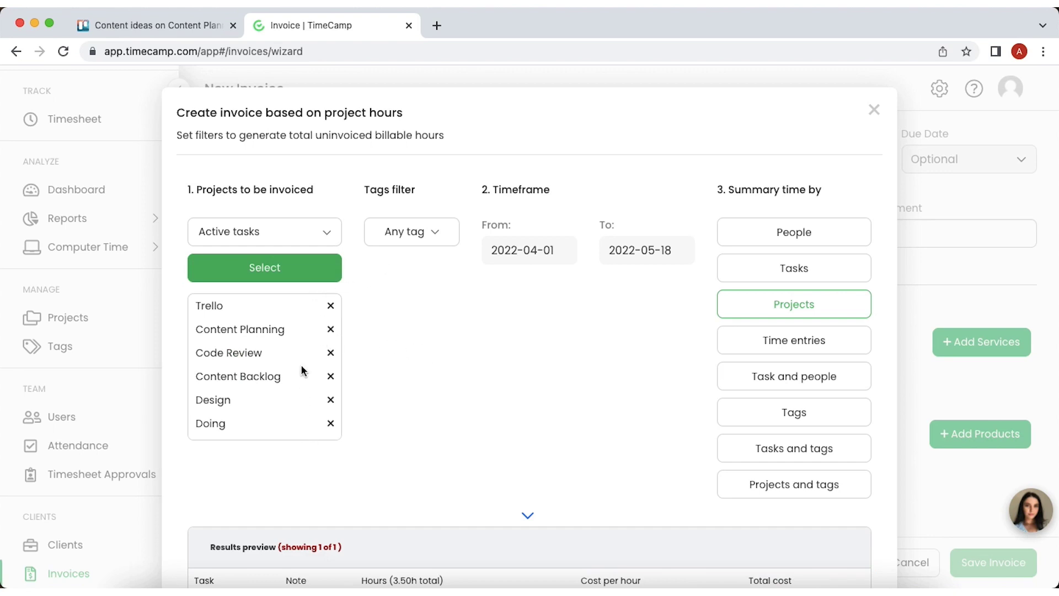
{"action": "left_click", "coordinate": [412, 232]}
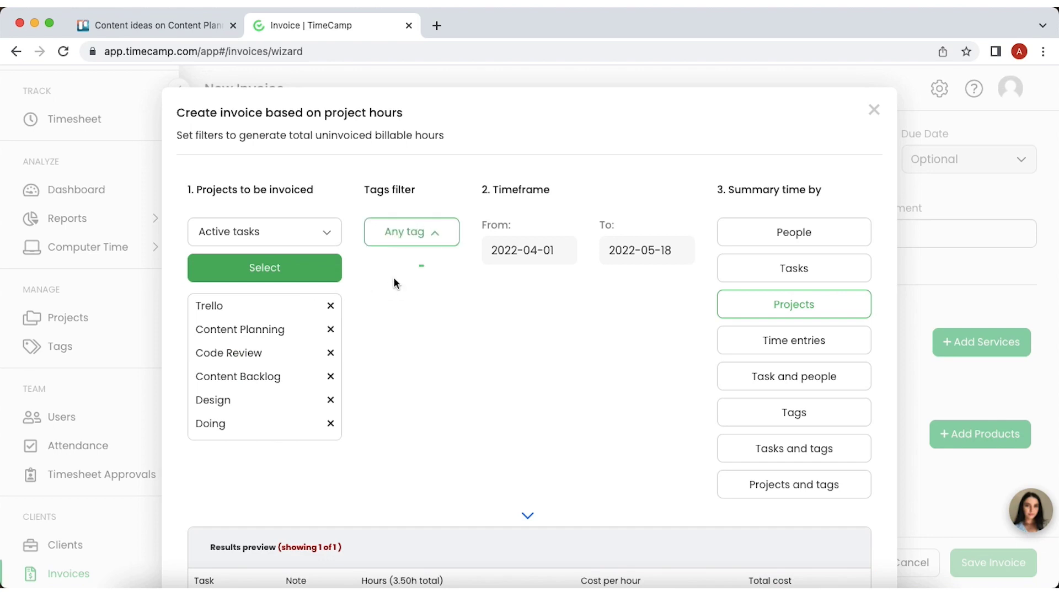
{"action": "left_click", "coordinate": [382, 342]}
{"action": "left_click", "coordinate": [624, 239]}
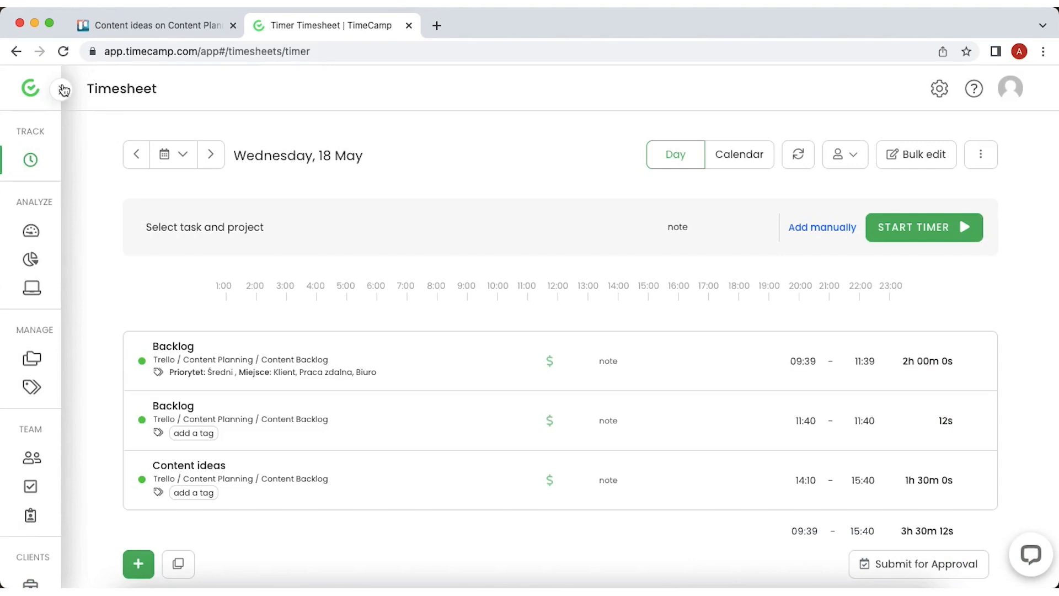
Expand the TimeCamp sidebar to show section names and browse the Reports list.
{"action": "left_click", "coordinate": [64, 92]}
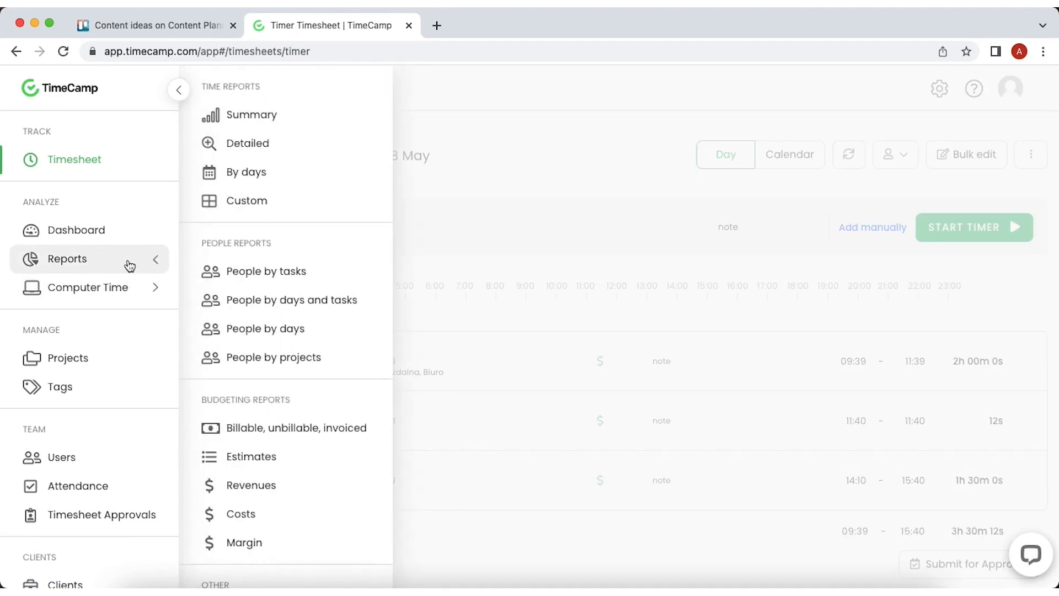
{"action": "mouse_move", "coordinate": [67, 258]}
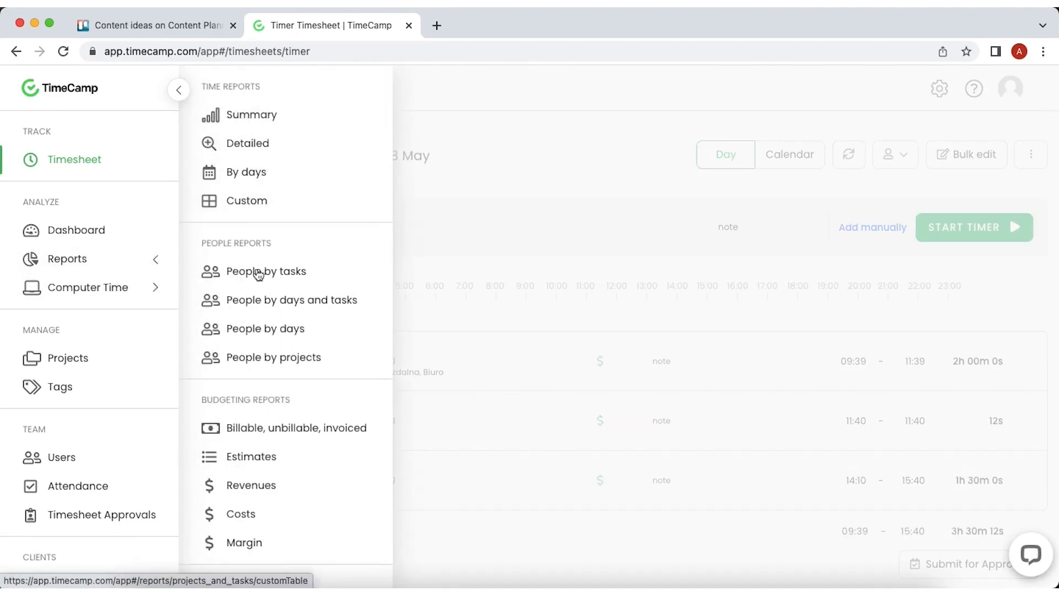
{"action": "scroll", "coordinate": [264, 515], "scroll_direction": "down", "scroll_amount": 2}
{"action": "scroll", "coordinate": [264, 515], "scroll_direction": "down", "scroll_amount": 2}
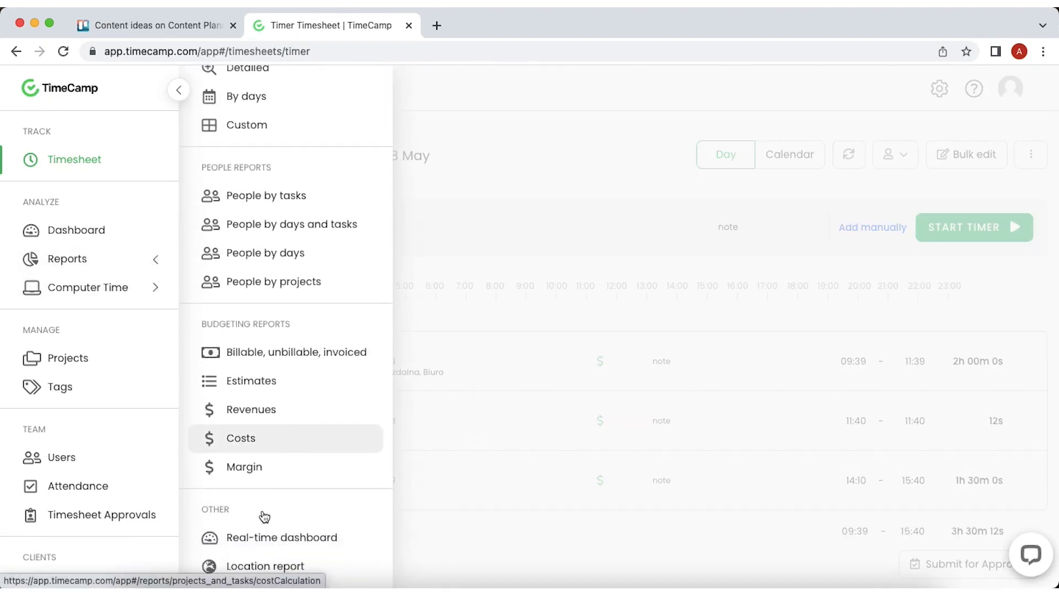
{"action": "scroll", "coordinate": [264, 517], "scroll_direction": "up", "scroll_amount": 2}
{"action": "scroll", "coordinate": [263, 516], "scroll_direction": "up", "scroll_amount": 2}
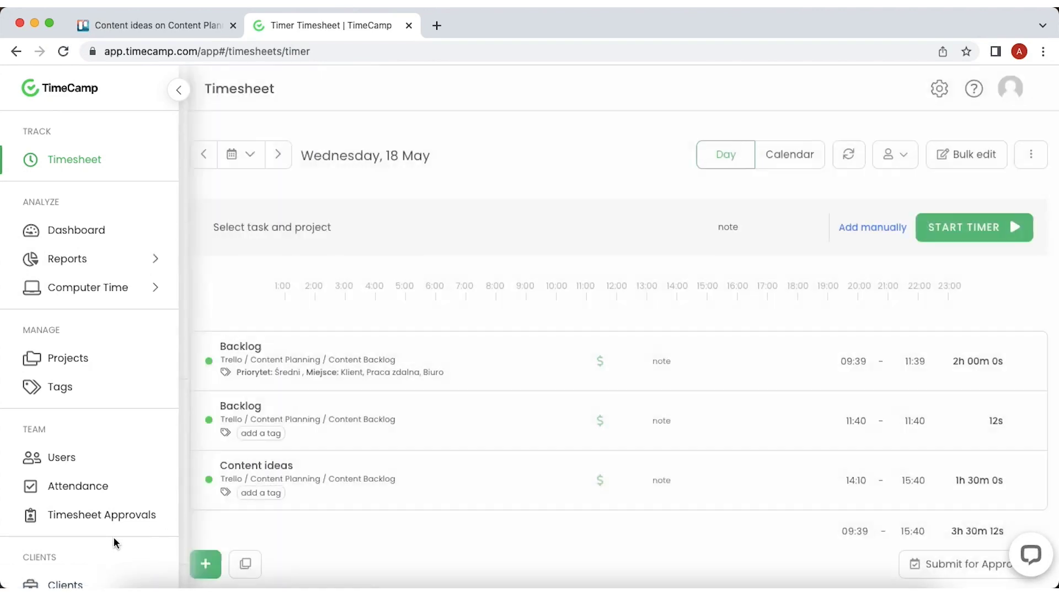
{"action": "scroll", "coordinate": [114, 539], "scroll_direction": "down", "scroll_amount": 2}
Visit the Invoices, Timesheet, Users and Attendance pages, ending on Timesheet Approvals for 16–22 May.
{"action": "left_click", "coordinate": [93, 572]}
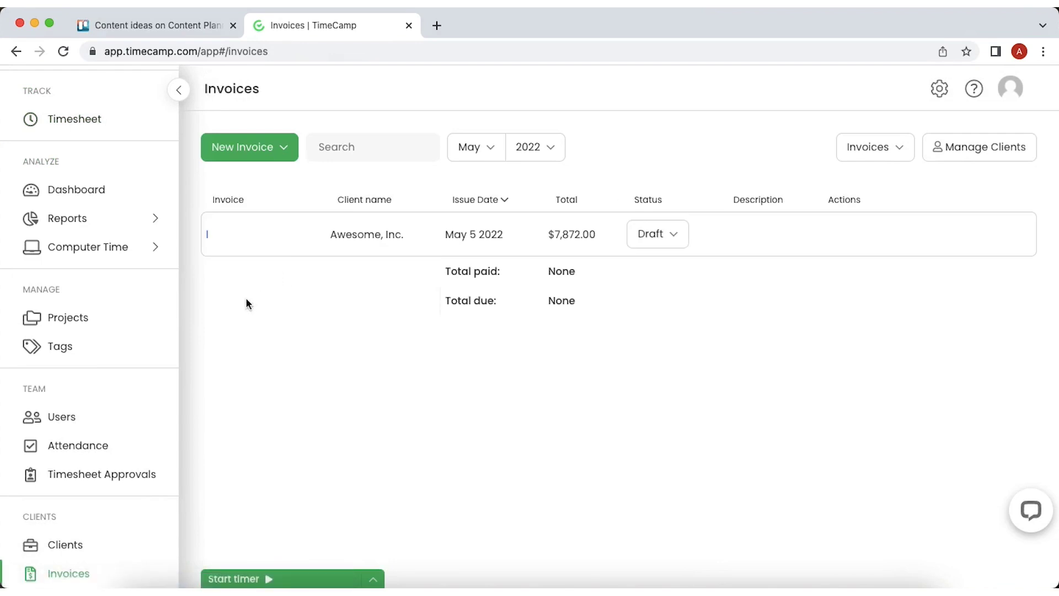
{"action": "left_click", "coordinate": [132, 125]}
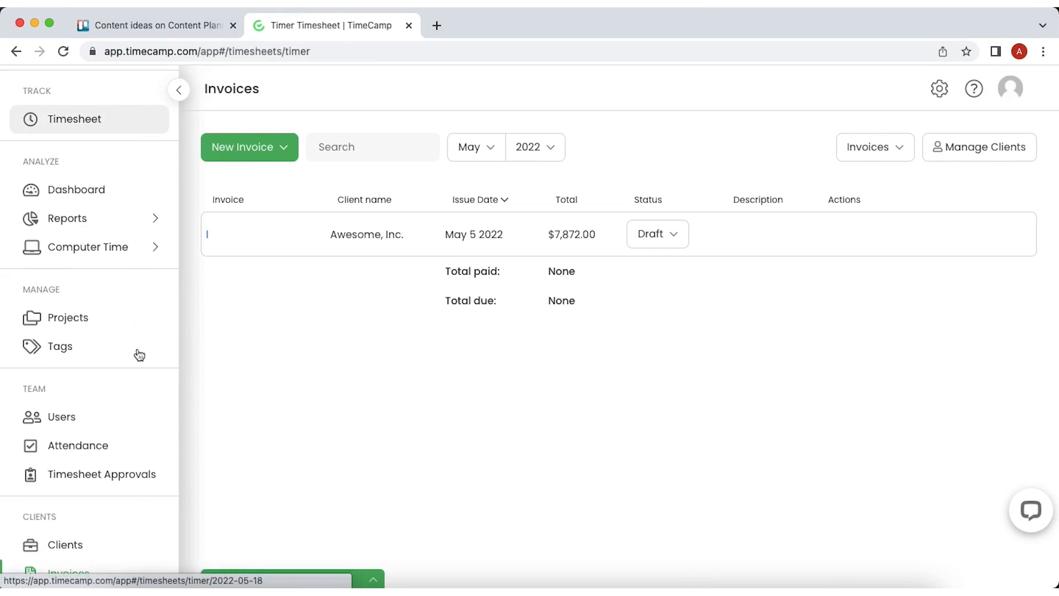
{"action": "left_click", "coordinate": [127, 431]}
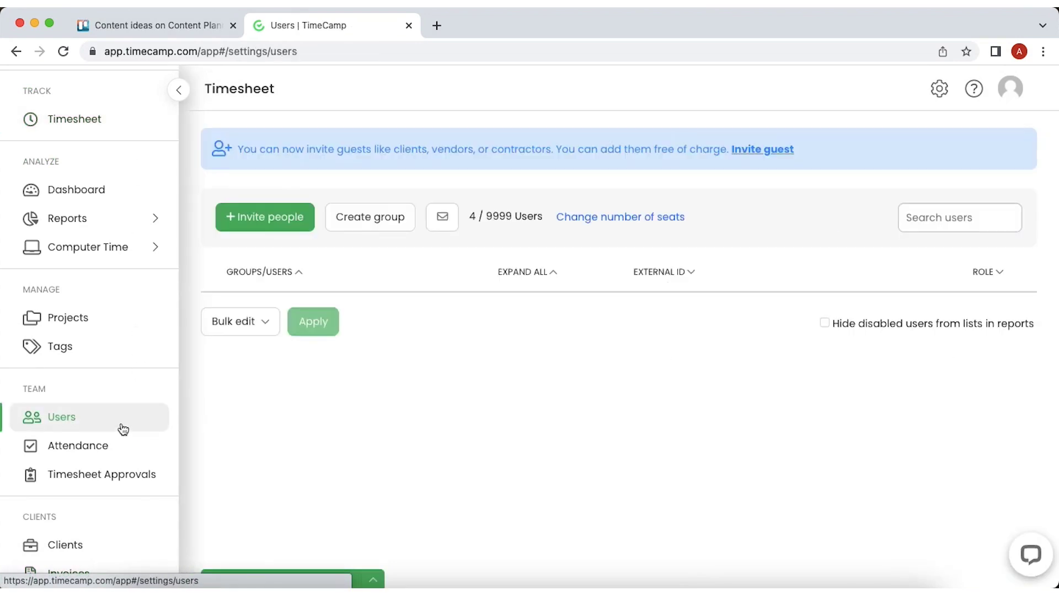
{"action": "left_click", "coordinate": [126, 454]}
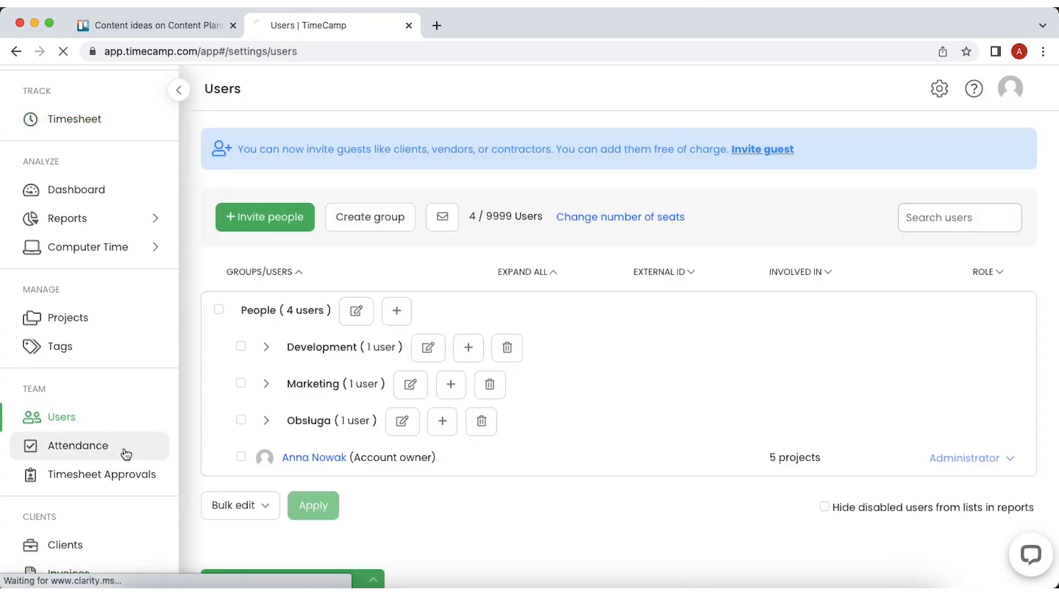
{"action": "left_click", "coordinate": [124, 577]}
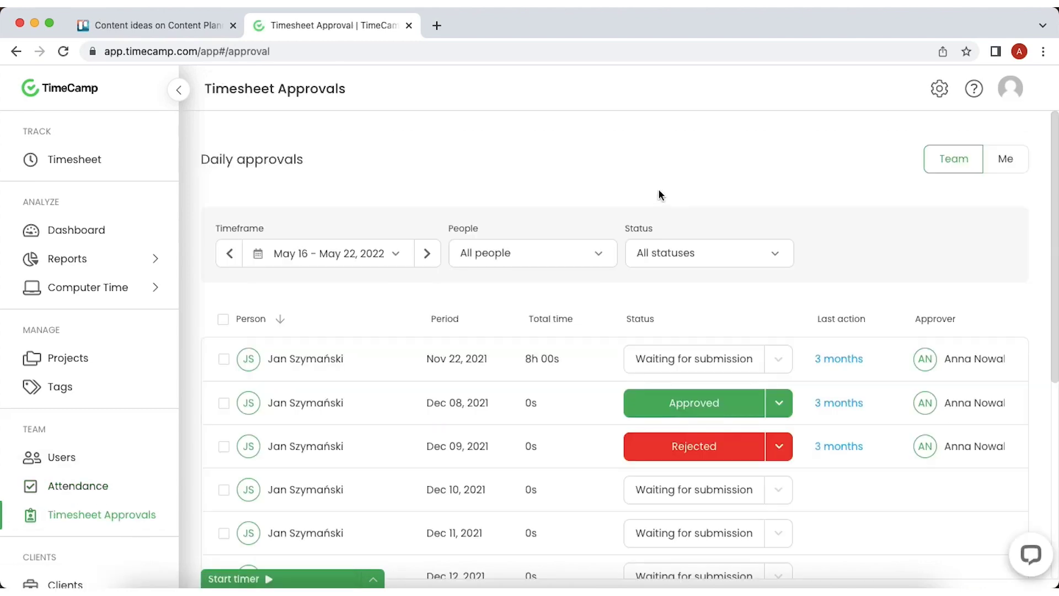
{"action": "left_click", "coordinate": [939, 88]}
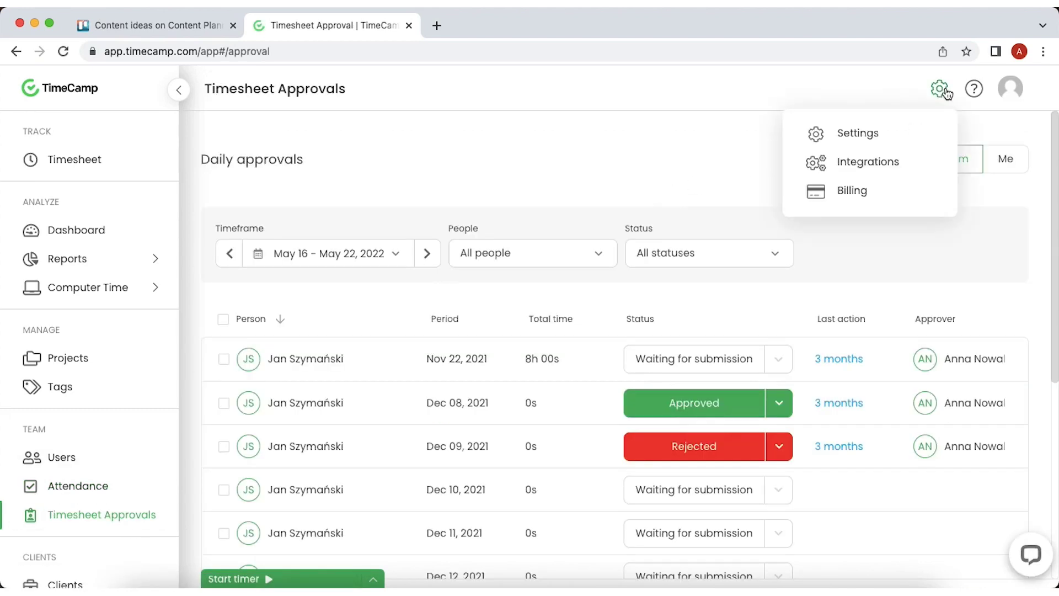
Open Integrations from the settings gear and browse through all the integration cards.
{"action": "left_click", "coordinate": [899, 162]}
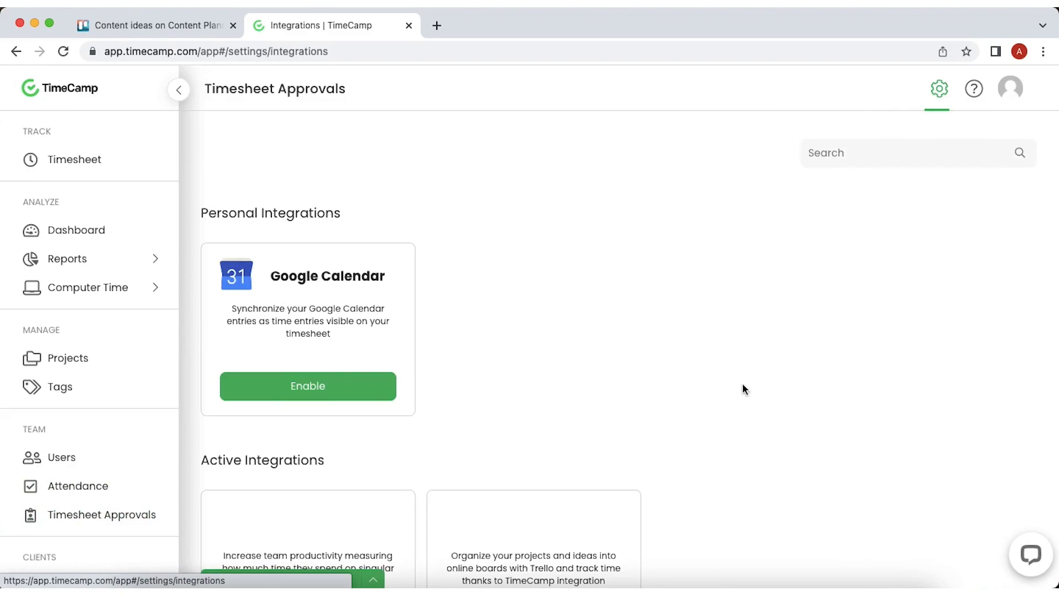
{"action": "scroll", "coordinate": [743, 387], "scroll_direction": "down", "scroll_amount": 3}
{"action": "scroll", "coordinate": [743, 387], "scroll_direction": "down", "scroll_amount": 6}
{"action": "scroll", "coordinate": [742, 388], "scroll_direction": "down", "scroll_amount": 5}
{"action": "scroll", "coordinate": [742, 388], "scroll_direction": "down", "scroll_amount": 4}
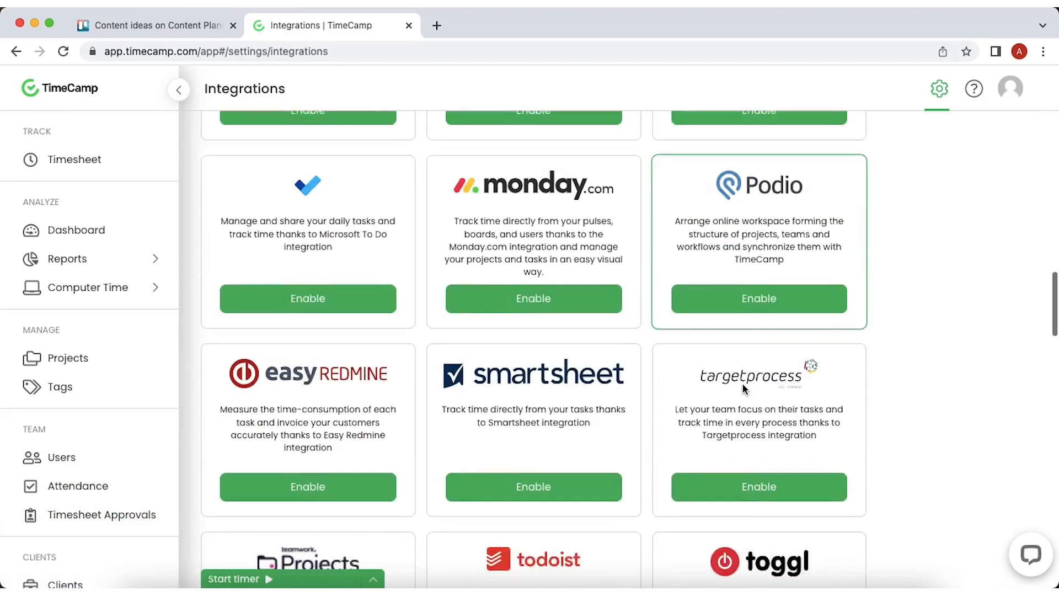
{"action": "scroll", "coordinate": [743, 387], "scroll_direction": "down", "scroll_amount": 2}
{"action": "scroll", "coordinate": [743, 388], "scroll_direction": "down", "scroll_amount": 3}
{"action": "scroll", "coordinate": [743, 387], "scroll_direction": "down", "scroll_amount": 5}
{"action": "scroll", "coordinate": [742, 388], "scroll_direction": "down", "scroll_amount": 4}
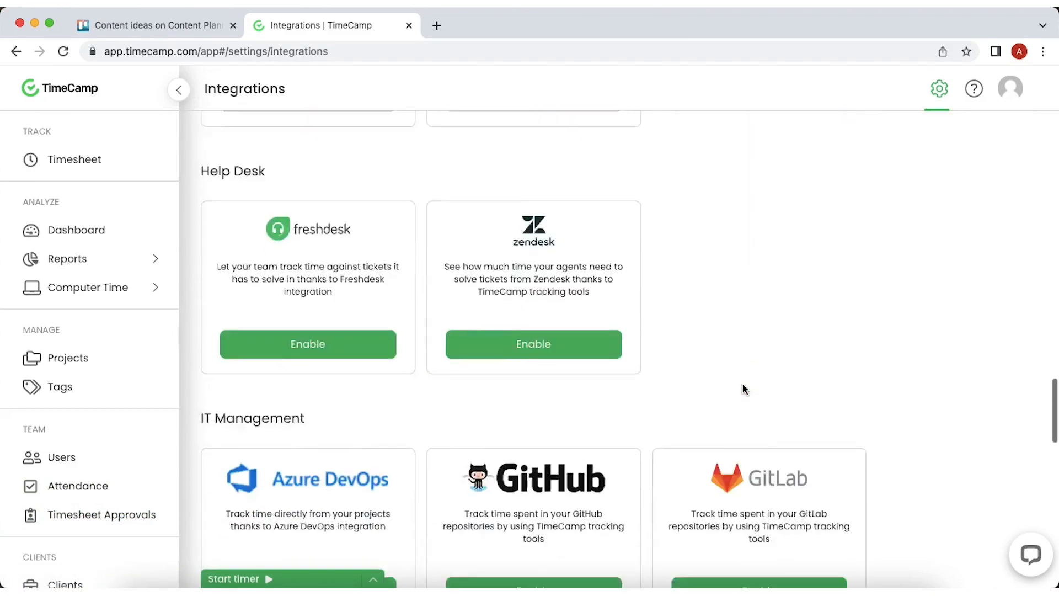
{"action": "scroll", "coordinate": [743, 388], "scroll_direction": "down", "scroll_amount": 4}
{"action": "scroll", "coordinate": [742, 388], "scroll_direction": "down", "scroll_amount": 4}
{"action": "scroll", "coordinate": [743, 388], "scroll_direction": "down", "scroll_amount": 2}
{"action": "scroll", "coordinate": [743, 388], "scroll_direction": "down", "scroll_amount": 5}
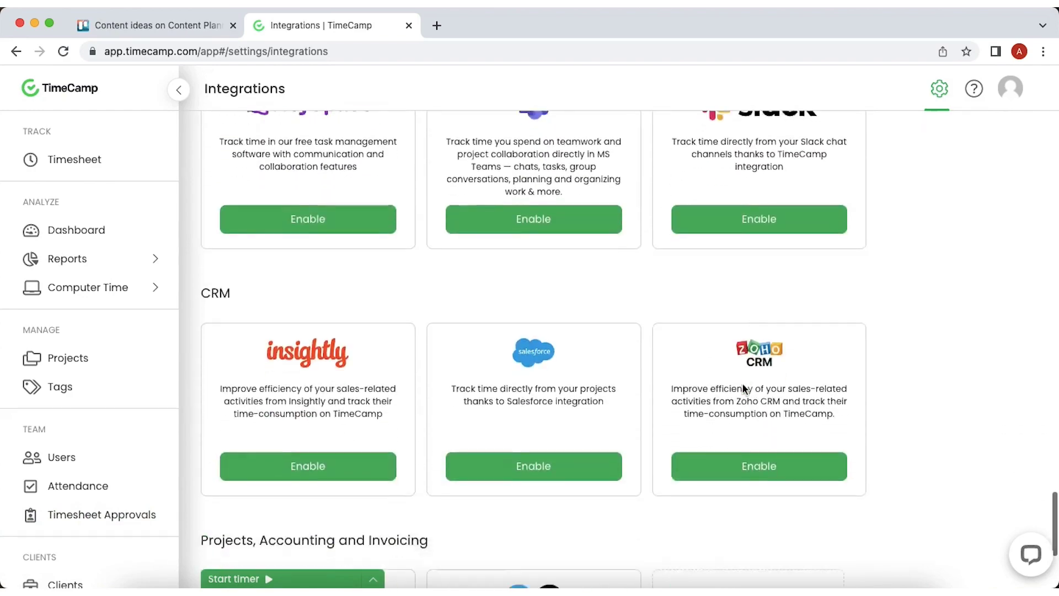
{"action": "scroll", "coordinate": [743, 388], "scroll_direction": "up", "scroll_amount": 5}
{"action": "scroll", "coordinate": [743, 388], "scroll_direction": "up", "scroll_amount": 7}
{"action": "scroll", "coordinate": [742, 388], "scroll_direction": "up", "scroll_amount": 8}
{"action": "left_click", "coordinate": [1010, 88]}
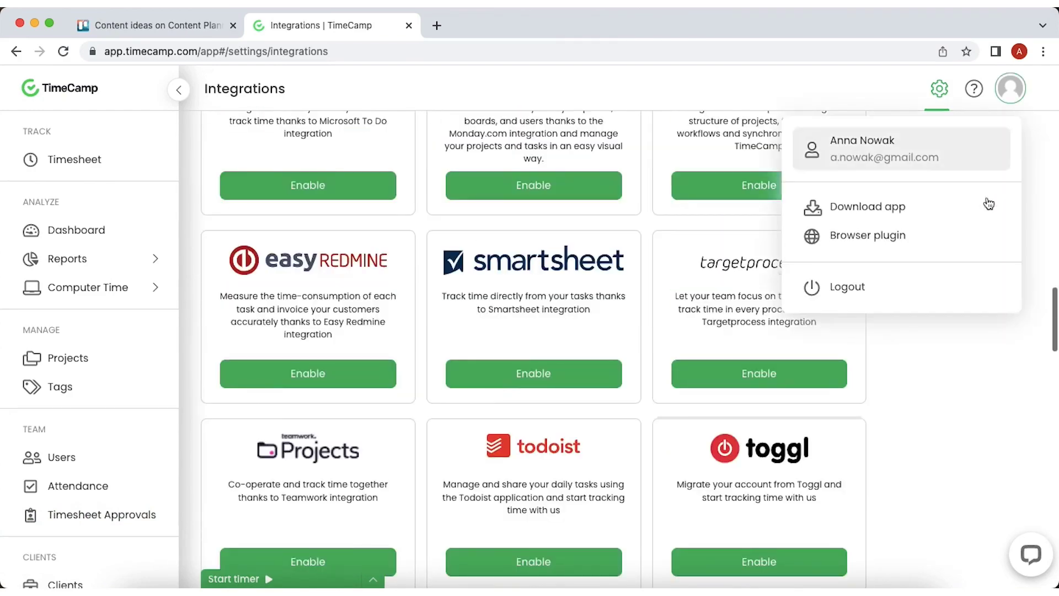
Open the Time Tracker by TimeCamp extension listing in the Chrome Web Store via Browser plugin.
{"action": "left_click", "coordinate": [974, 235]}
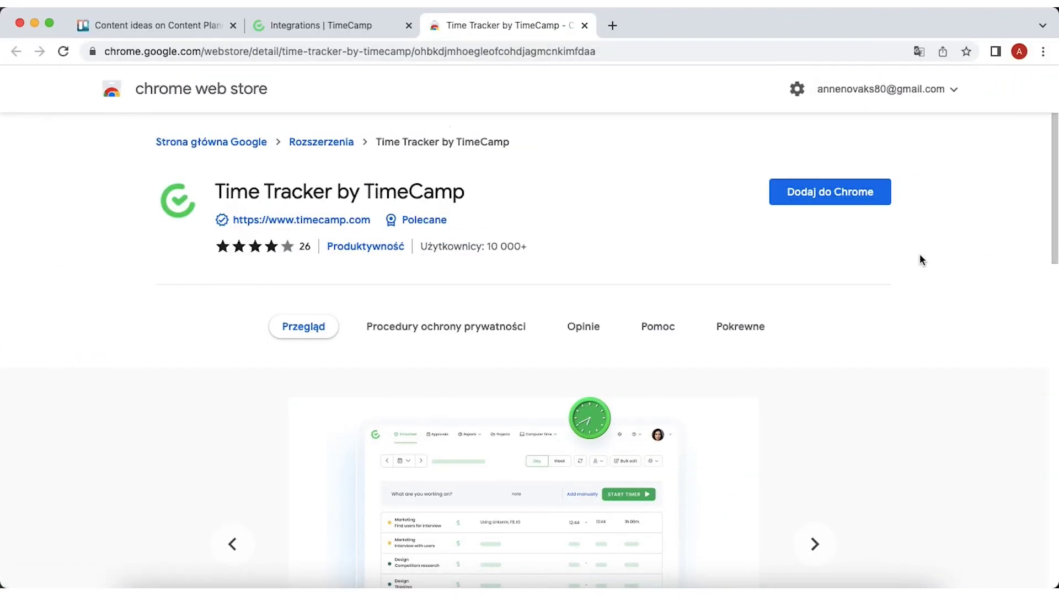